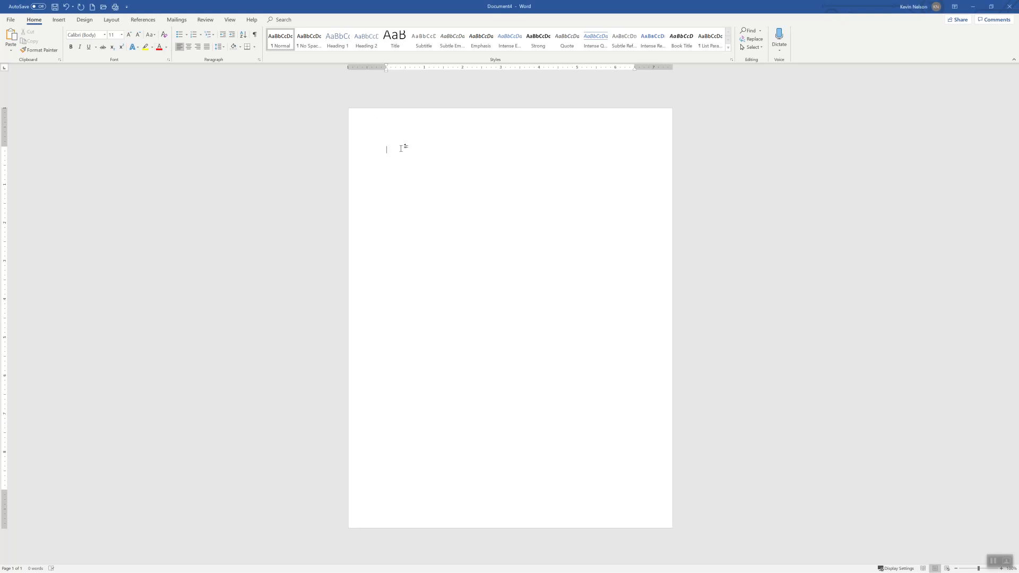
# Enter the text "This is BUAD 220" on the first line of the blank document
pyautogui.write('This is BUAD 220')
# Change the font color of the "This is BUAD 220" line to red and then a darker orange
pyautogui.moveTo(431, 150); pyautogui.dragTo(386, 150)
pyautogui.click(160, 47)
pyautogui.click(167, 48)
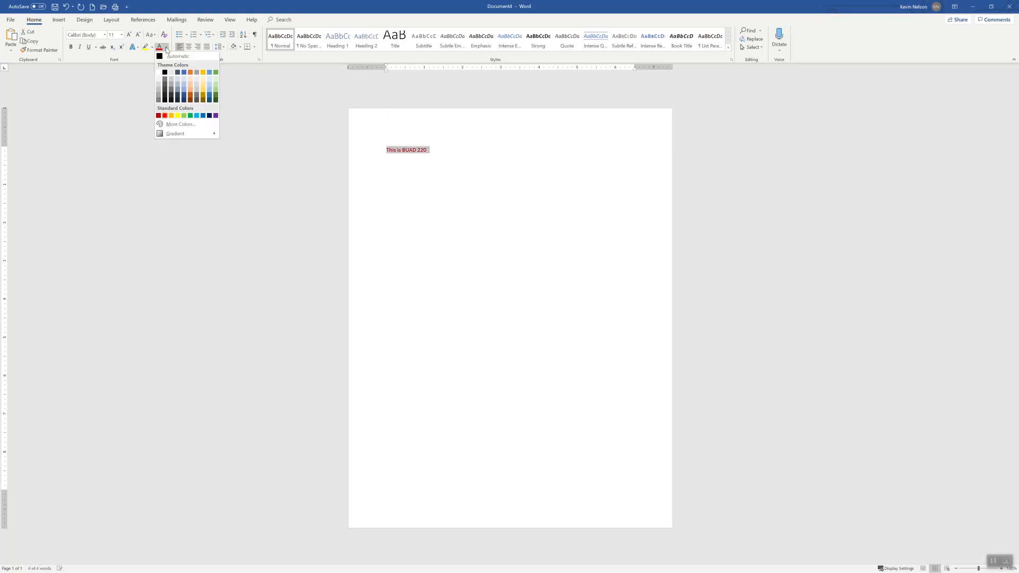
pyautogui.click(190, 96)
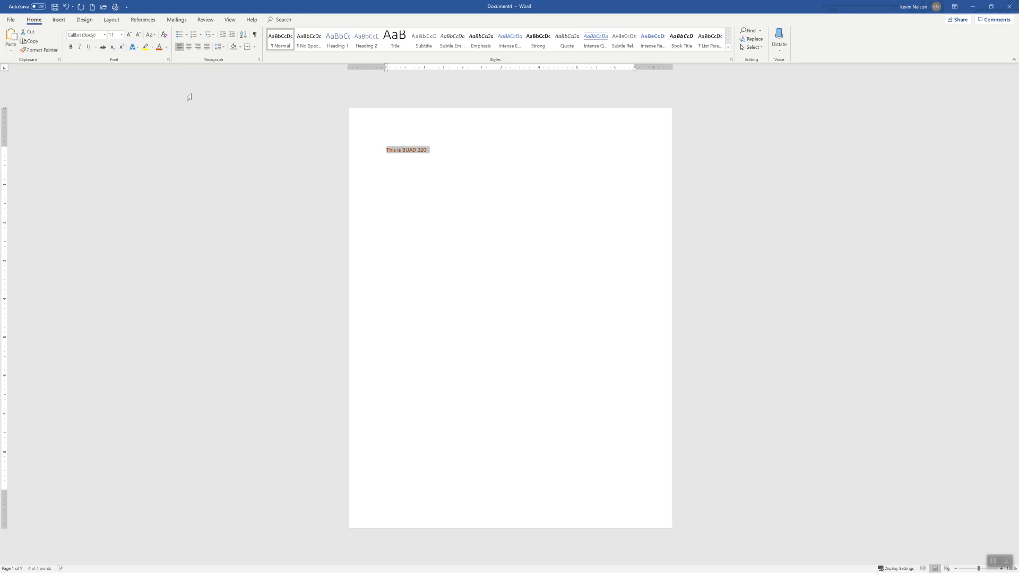
# Highlight the "This is BUAD 220" line in yellow, and undo its color formatting
pyautogui.click(152, 47)
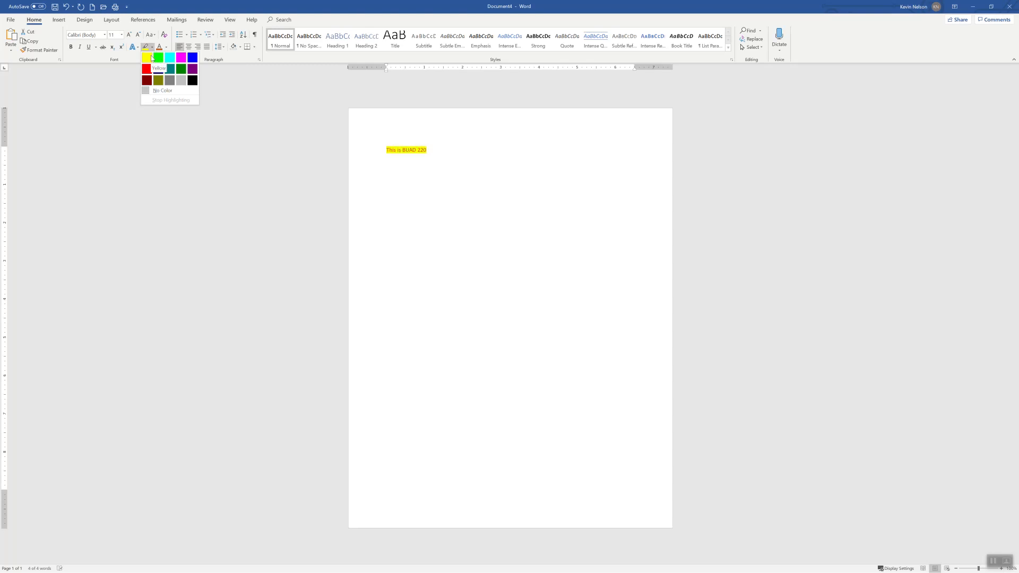
pyautogui.click(151, 58)
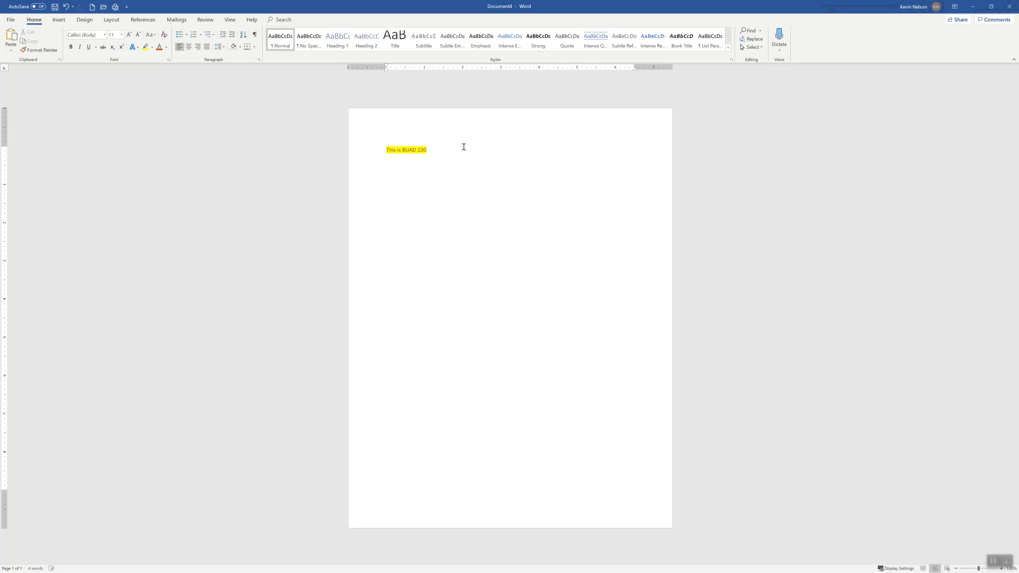
pyautogui.click(66, 7)
# Insert a table of four columns and five rows directly below the "This is BUAD 220" line
pyautogui.click(433, 199)
pyautogui.click(59, 20)
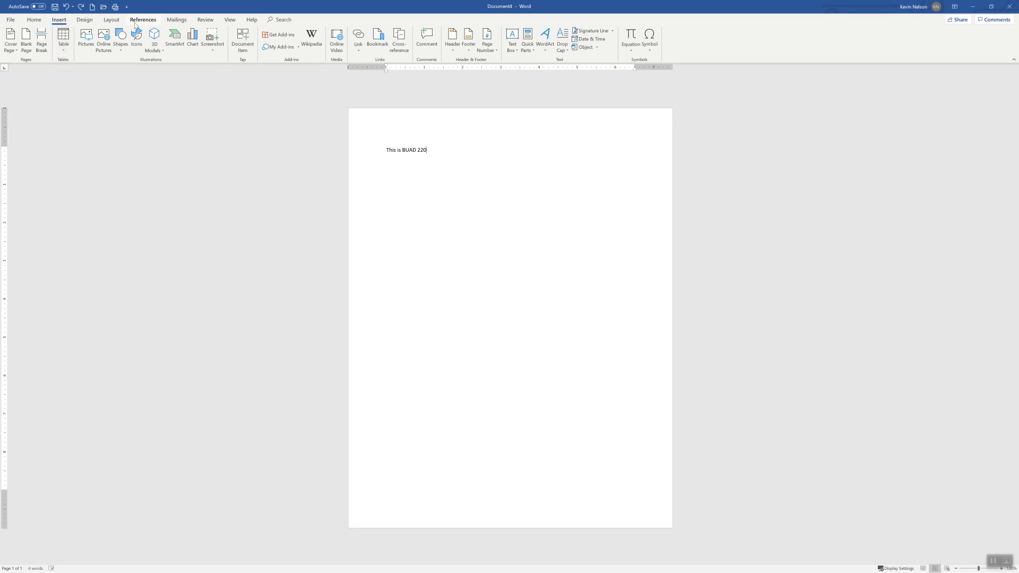
pyautogui.click(63, 38)
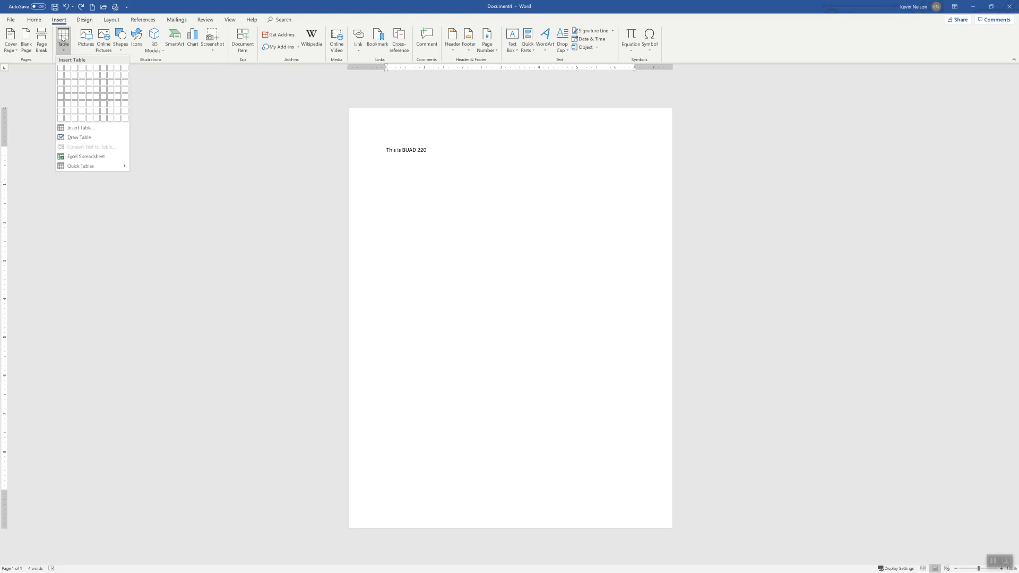
pyautogui.click(80, 98)
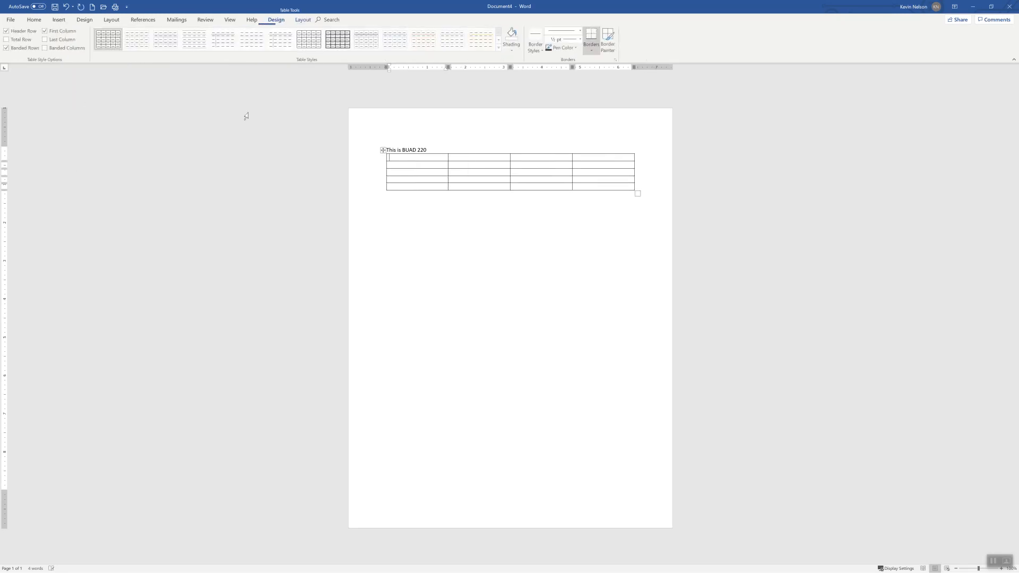
pyautogui.click(463, 208)
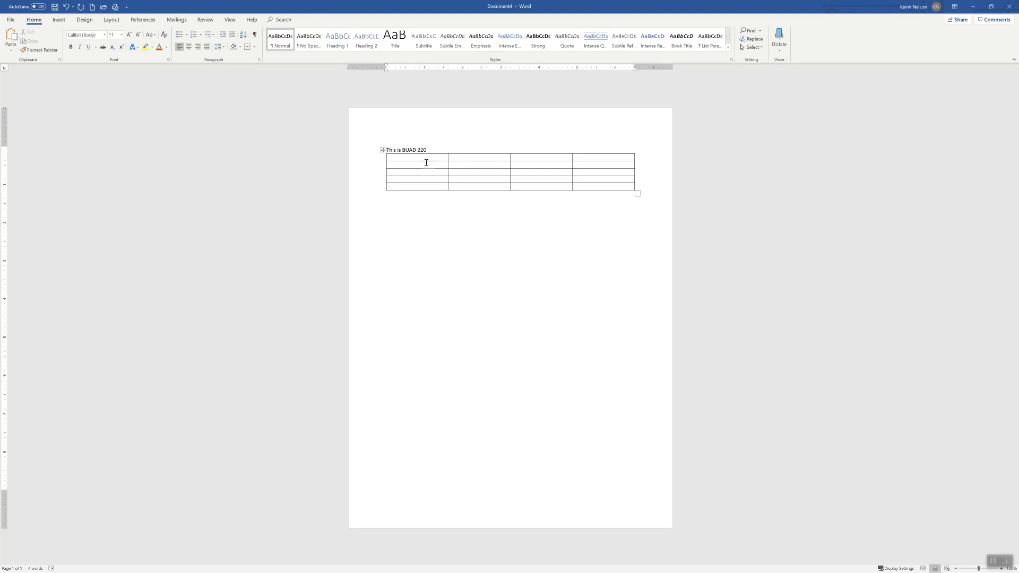
# Merge the first two cells of the table's top two rows into one single cell
pyautogui.moveTo(419, 157); pyautogui.dragTo(466, 159)
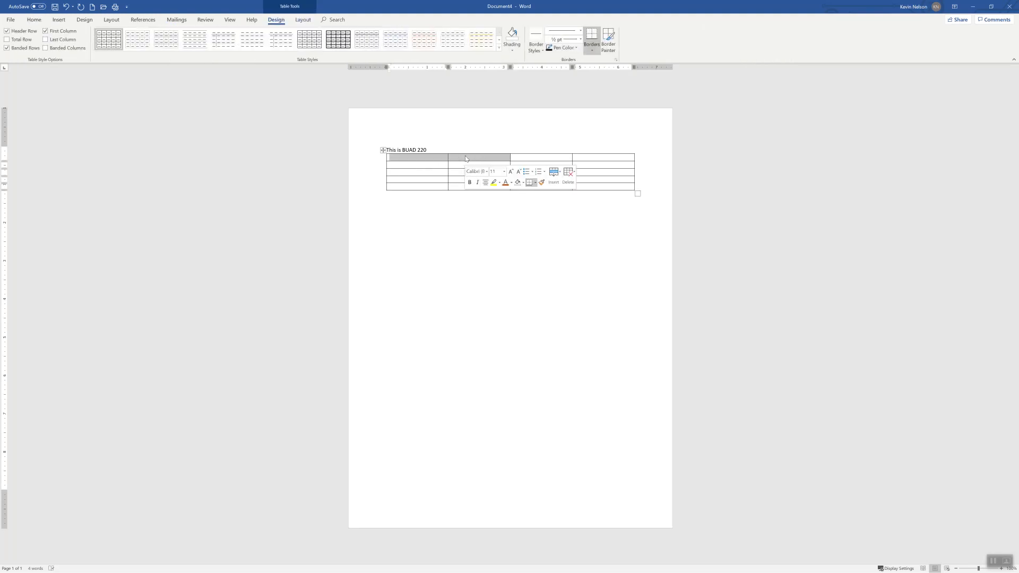
pyautogui.rightClick(465, 160)
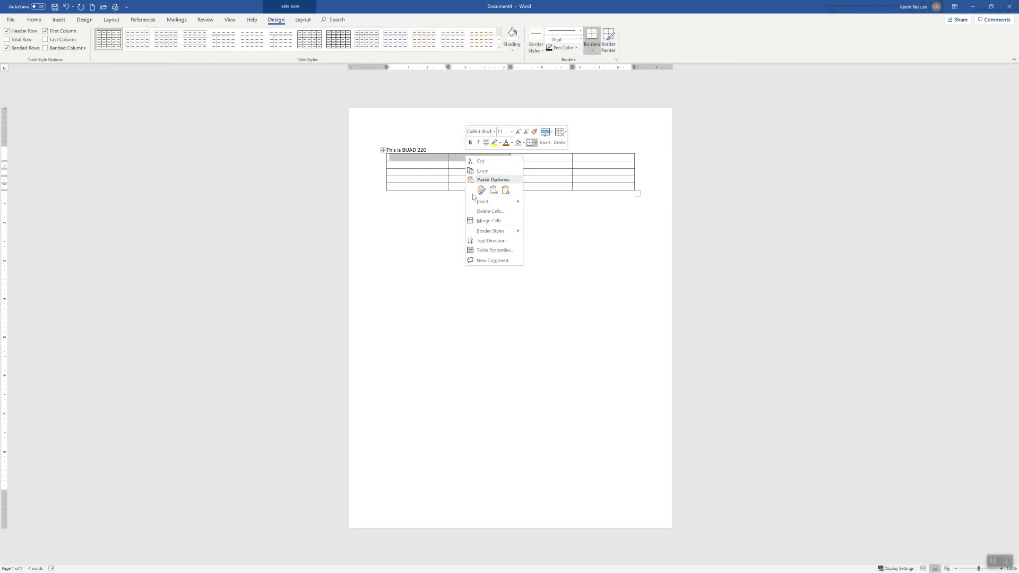
pyautogui.click(491, 219)
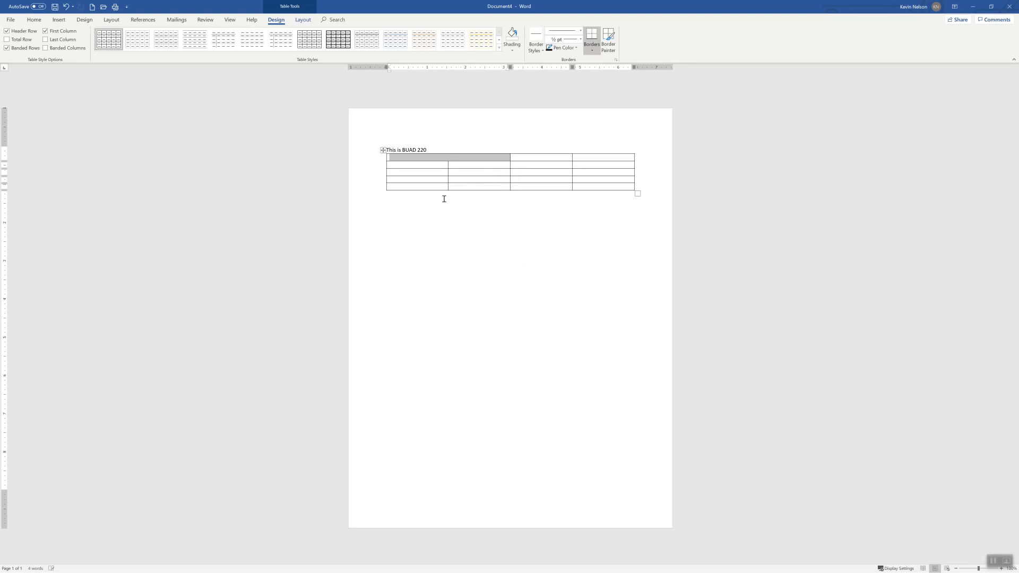
pyautogui.moveTo(423, 162); pyautogui.dragTo(462, 164)
pyautogui.rightClick(462, 165)
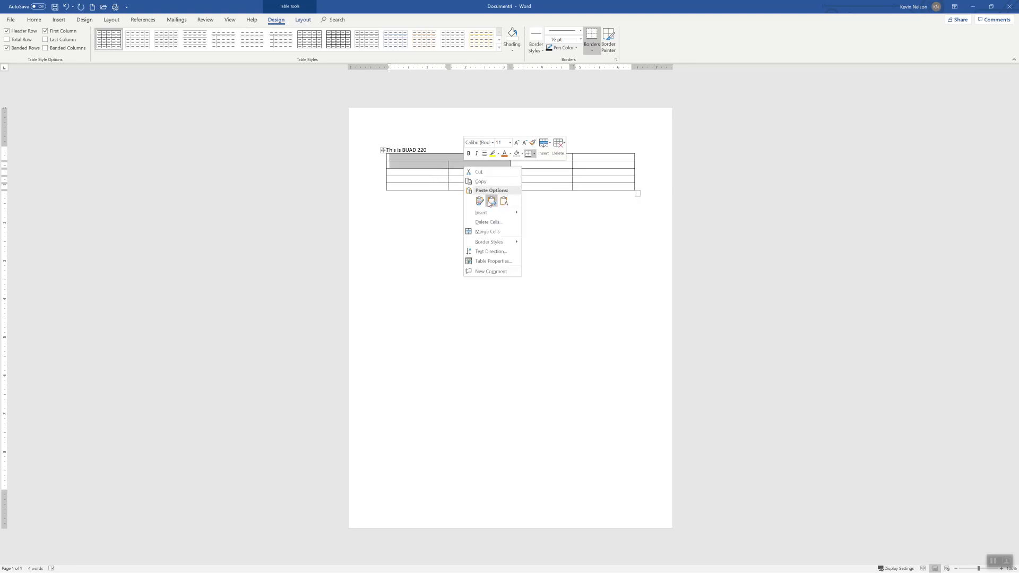
pyautogui.click(490, 231)
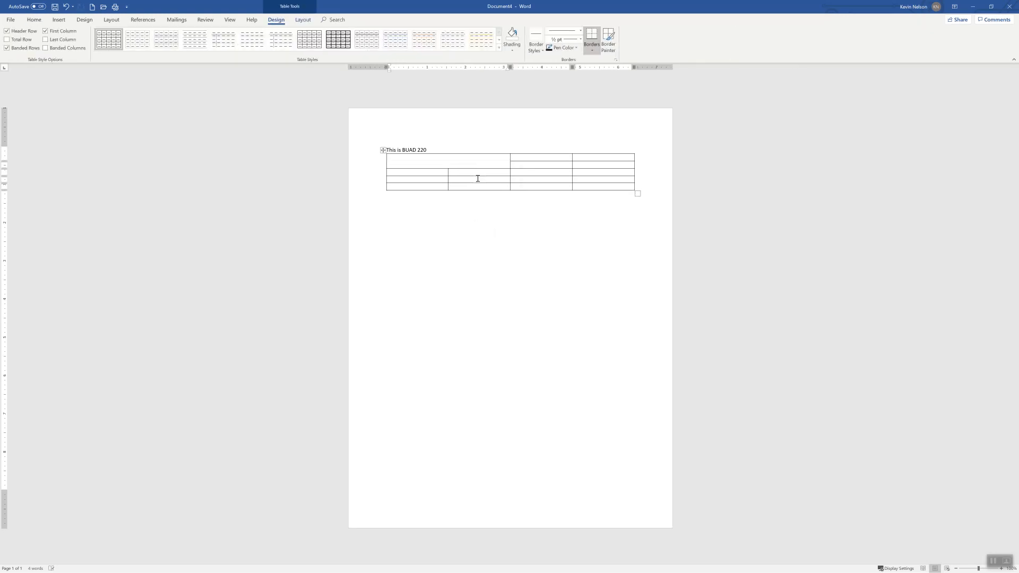
# Enter "Merged cells" in the merged table cell and center the text horizontally
pyautogui.write('Merged cells')
pyautogui.click(35, 21)
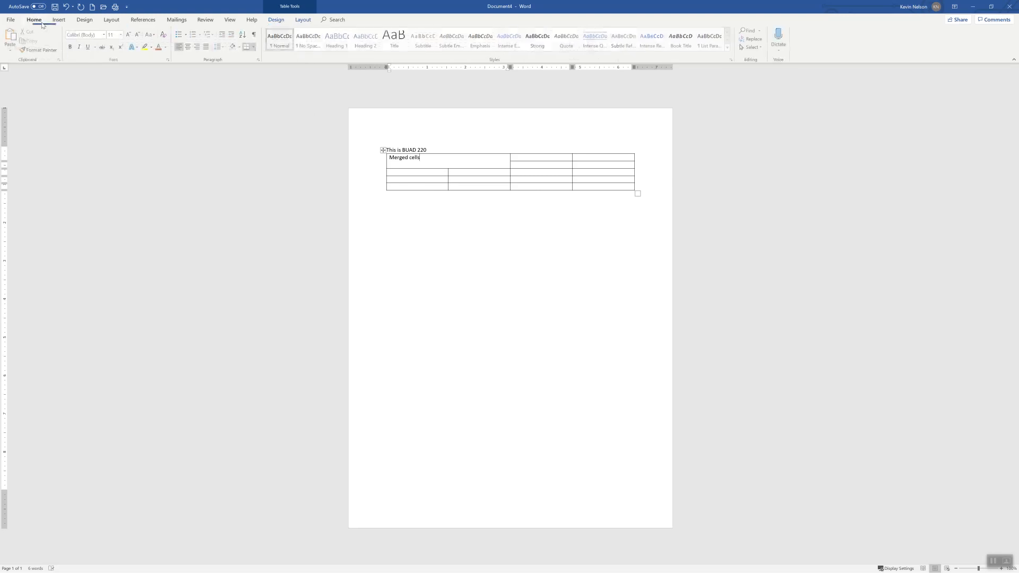
pyautogui.click(189, 48)
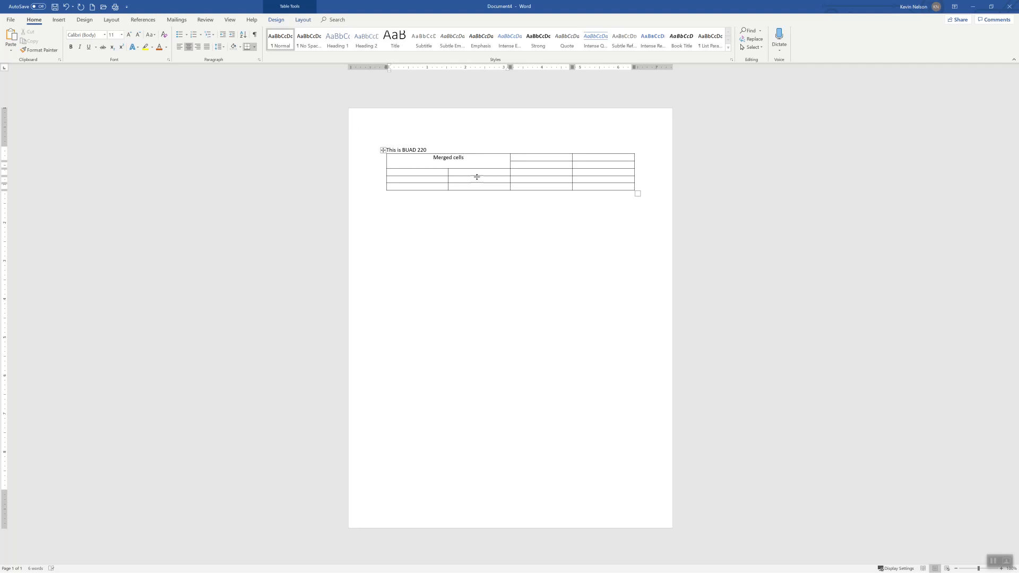
pyautogui.click(449, 248)
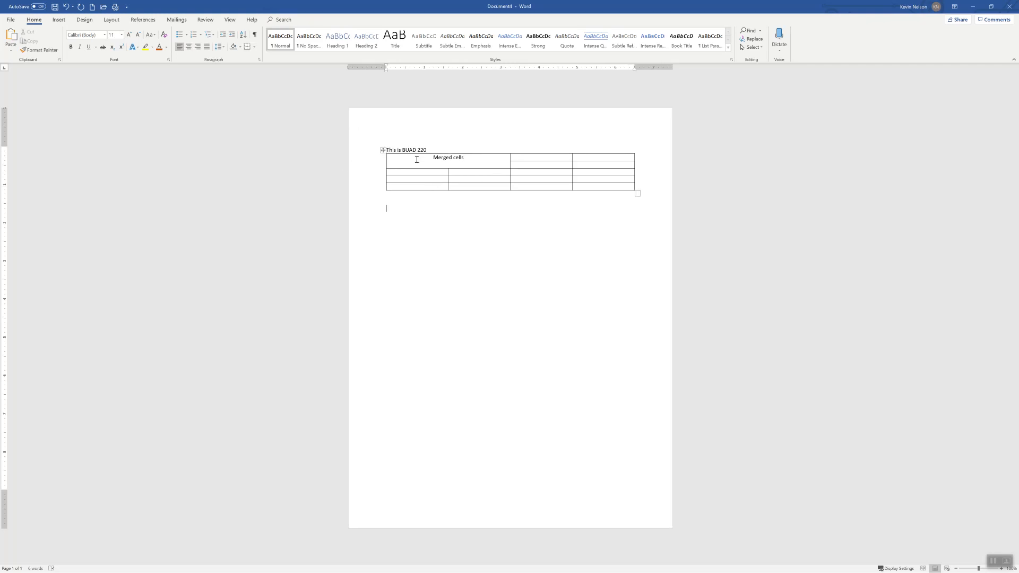
# Switch the page orientation to Landscape and set it back to Portrait
pyautogui.click(85, 20)
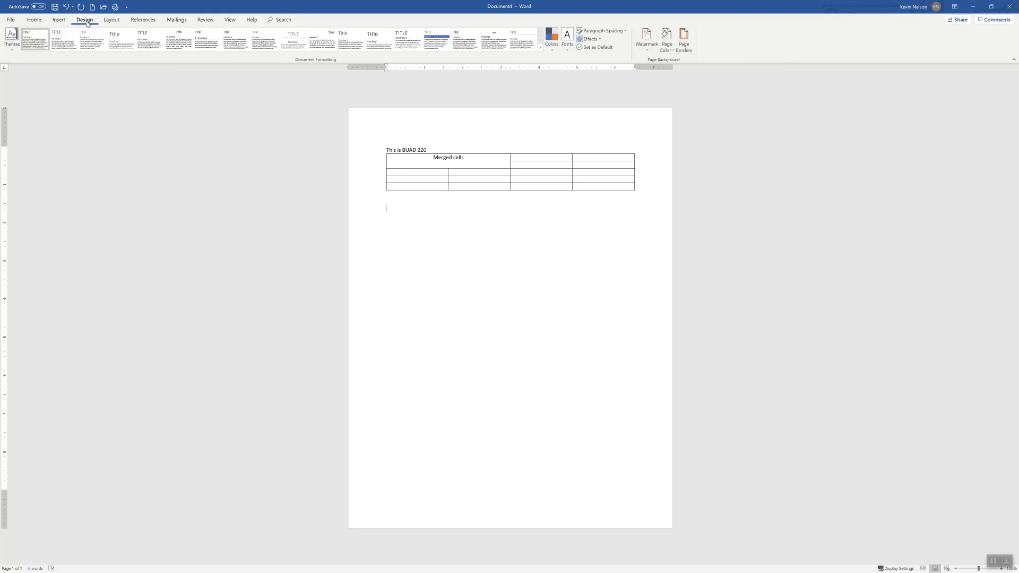
pyautogui.click(111, 20)
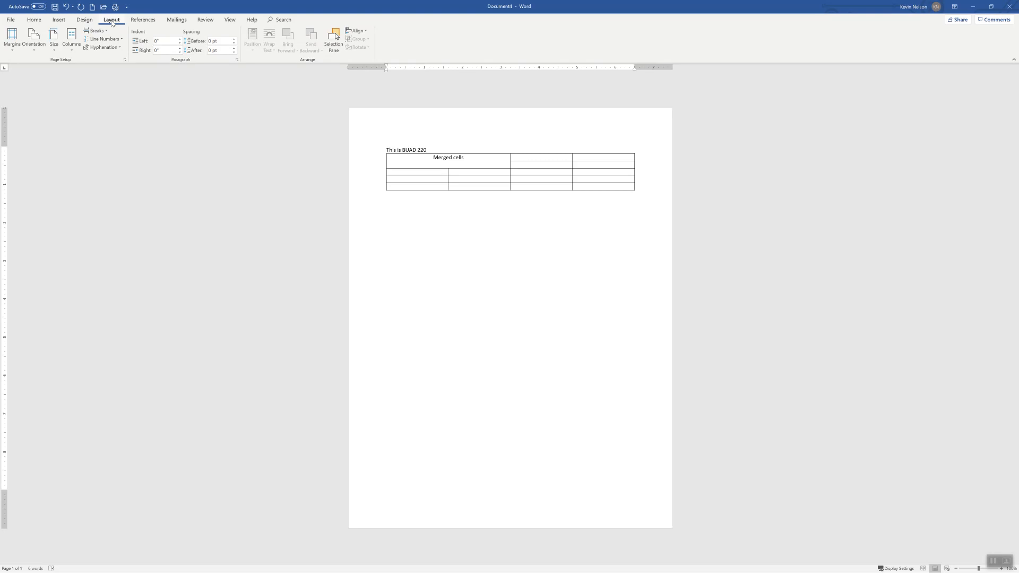
pyautogui.click(12, 42)
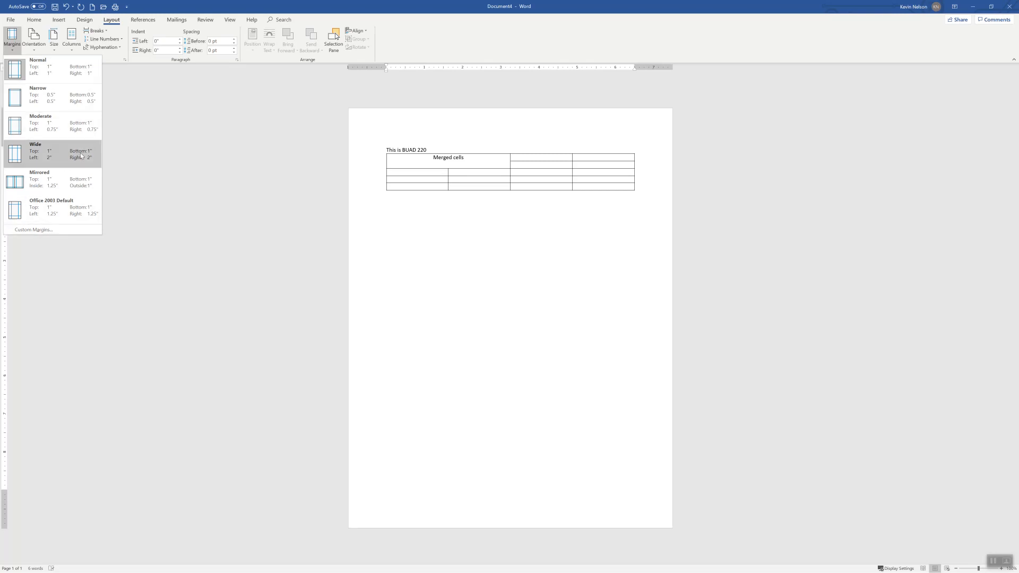
pyautogui.click(40, 49)
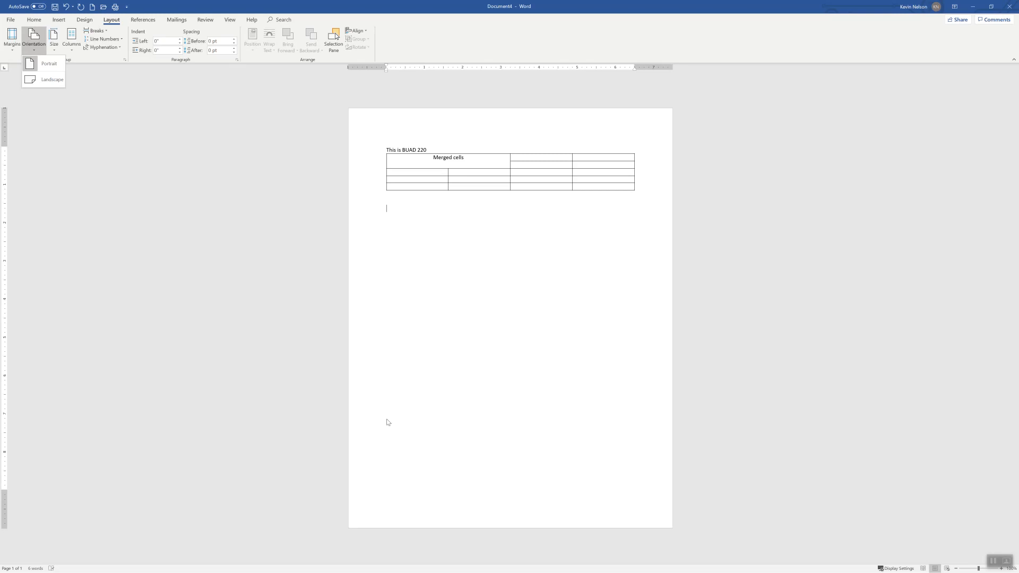
pyautogui.click(52, 79)
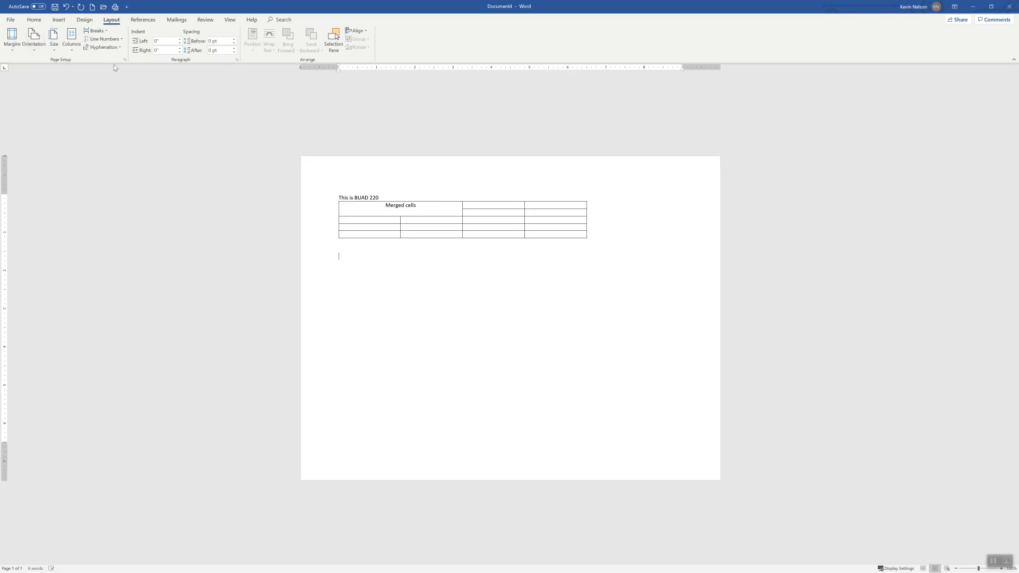
pyautogui.click(38, 51)
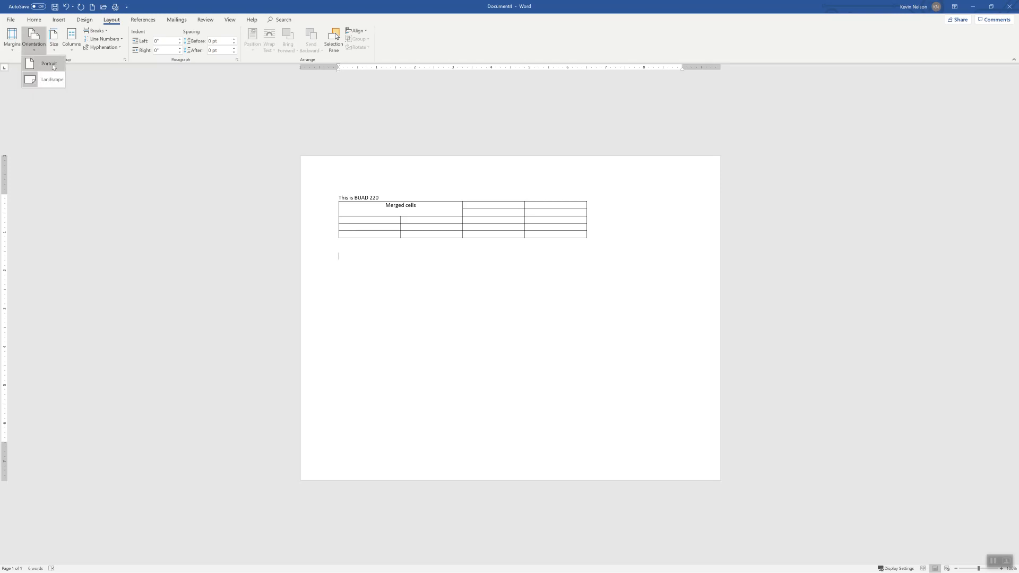
pyautogui.click(52, 64)
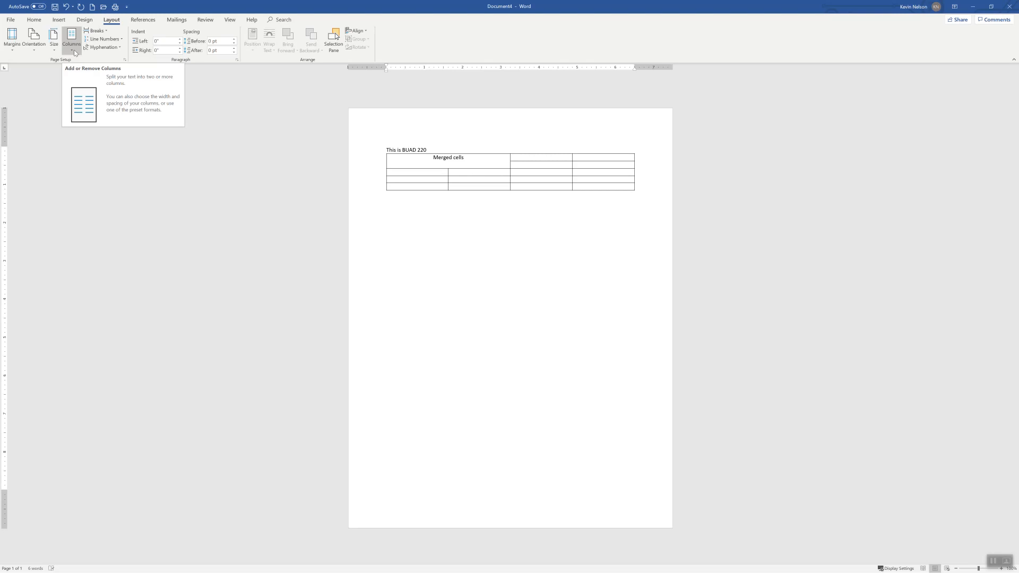
# Apply a two-column layout to the whole document, and undo it
pyautogui.click(75, 54)
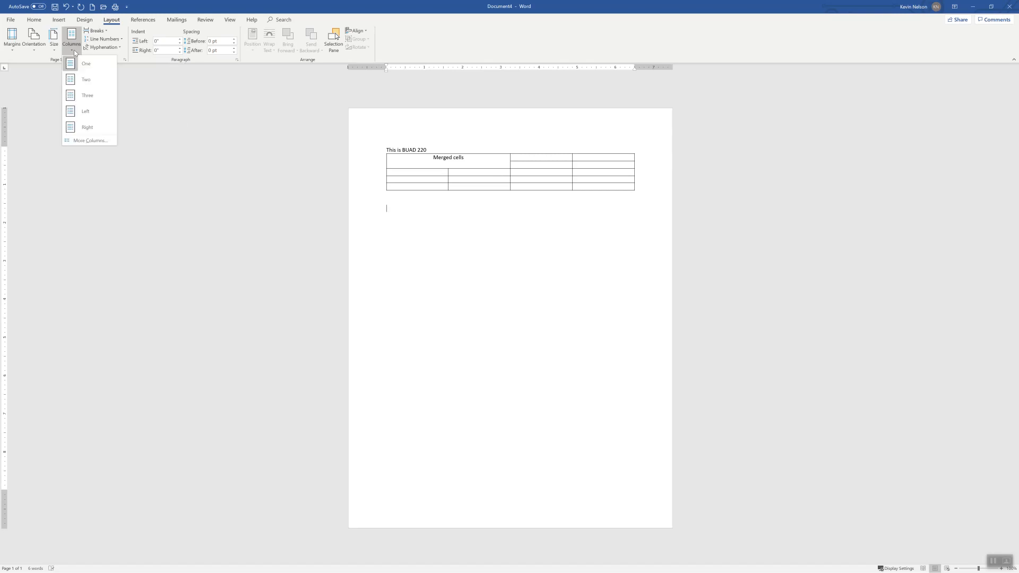
pyautogui.click(101, 84)
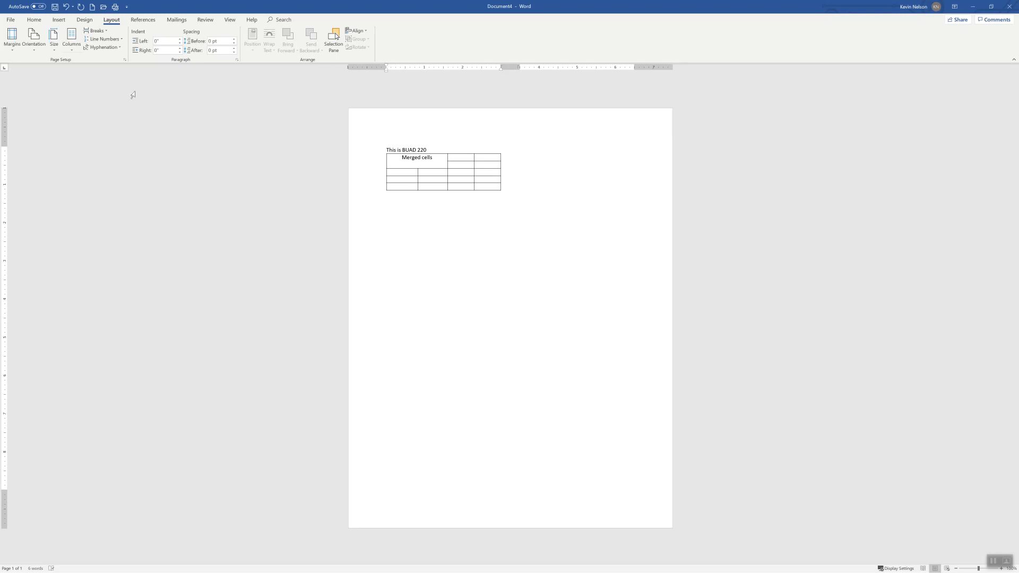
pyautogui.hotkey('ctrl', 'z')
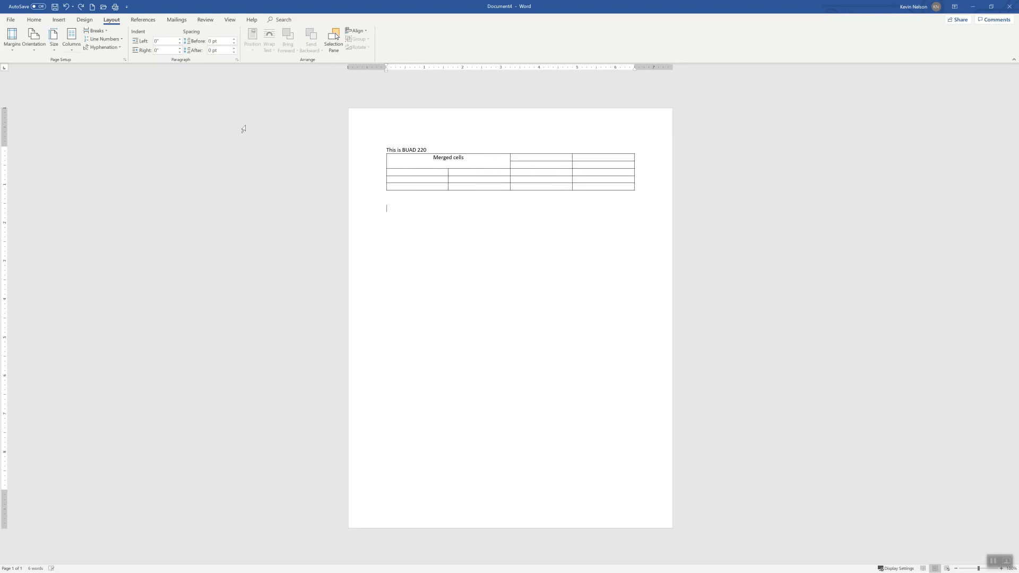
# Set up a two-column layout below the table, applied from this point forward
pyautogui.click(71, 38)
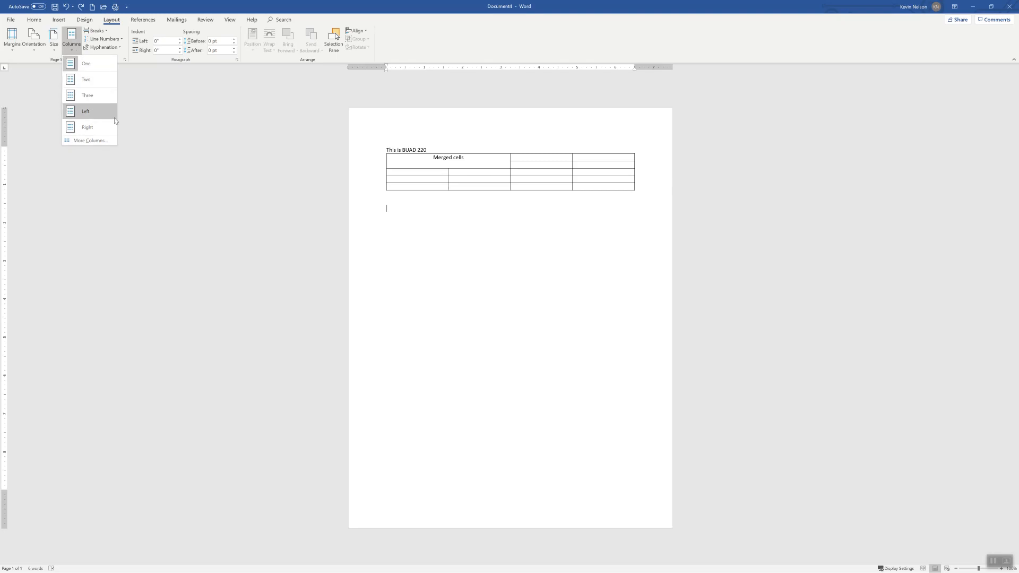
pyautogui.click(98, 140)
pyautogui.click(478, 240)
pyautogui.click(497, 329)
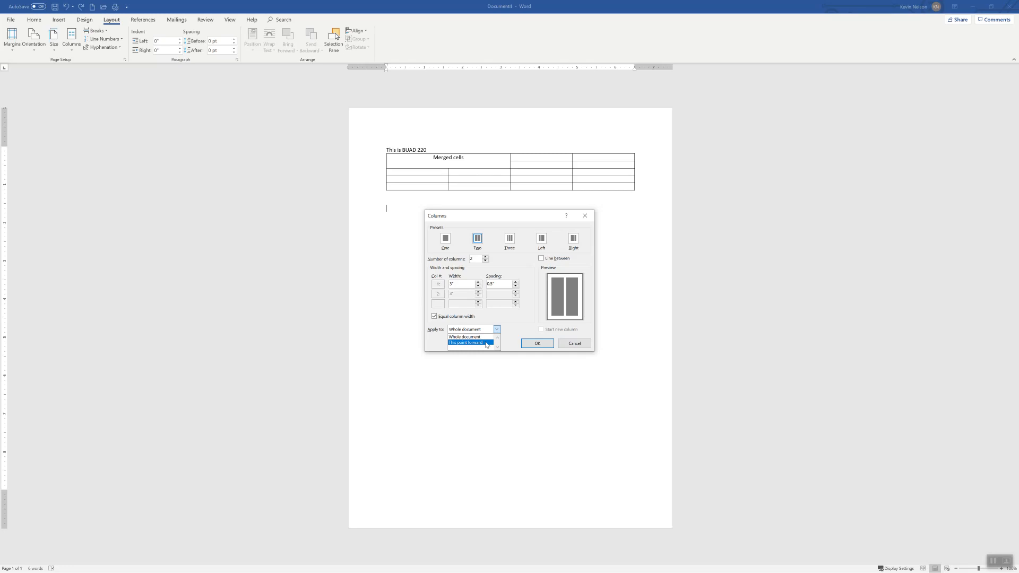
pyautogui.click(487, 343)
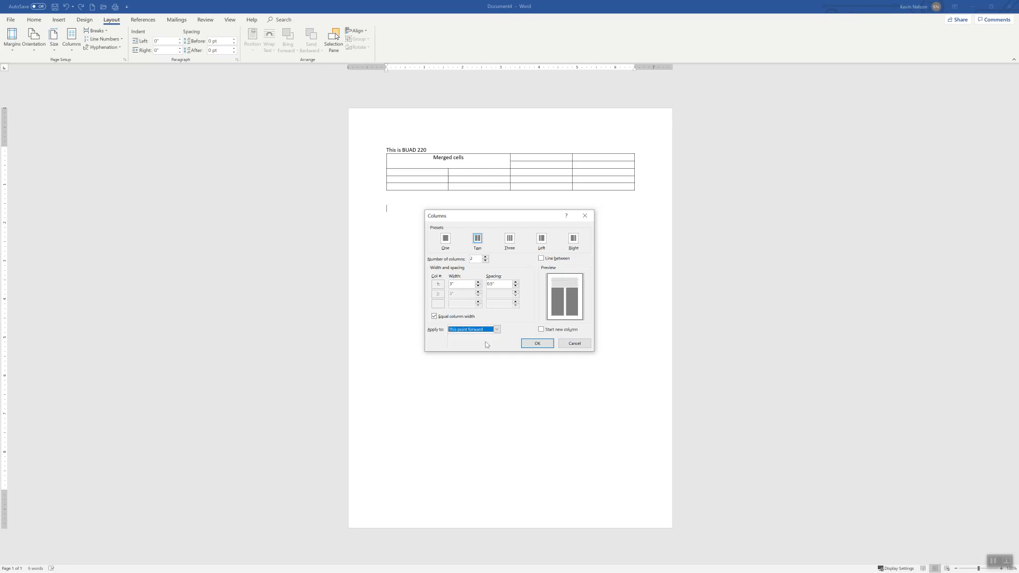
pyautogui.click(537, 344)
pyautogui.click(419, 179)
pyautogui.click(425, 203)
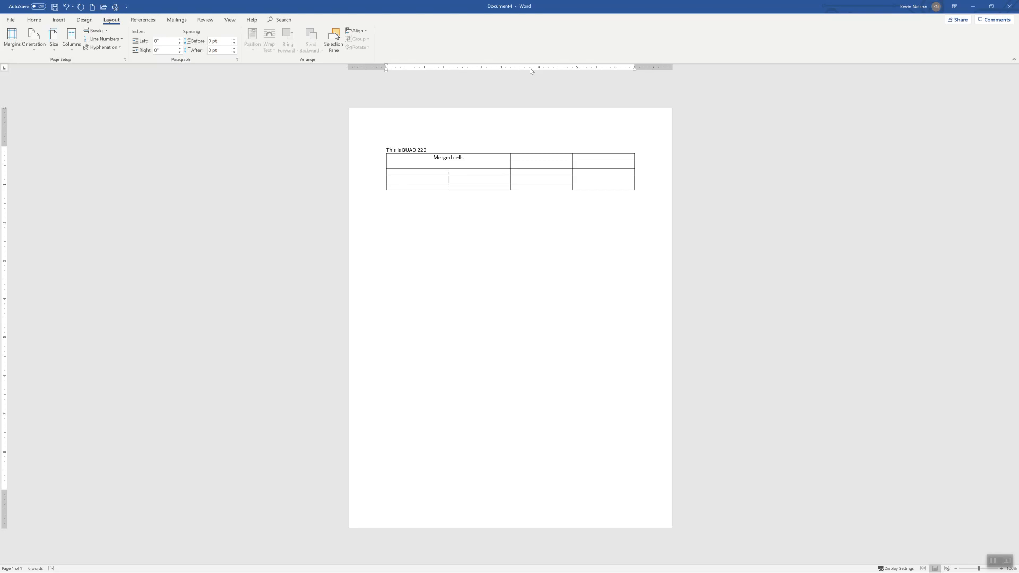
# Fill the first column below the table with placeholder lines: "Adfsdffdasdfasdf", a blank line, "Asdfasdf" and three lines of "Asdf"
pyautogui.click(399, 227)
pyautogui.write('adfsdffdasdfasdf')
pyautogui.press('Return')
pyautogui.press('Return')
pyautogui.write('asdfasdf')
pyautogui.press('Return')
pyautogui.write('asdf')
pyautogui.press('Return')
pyautogui.write('asdf')
pyautogui.press('Return')
pyautogui.write('asdf')
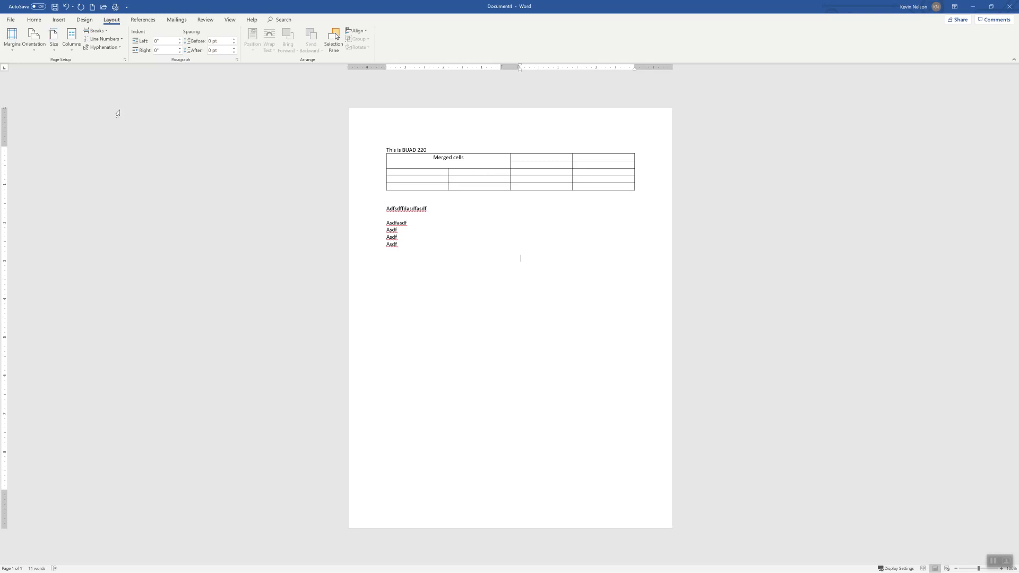
# Return to a single-column layout after the two-column section, applied from this point forward
pyautogui.click(72, 40)
pyautogui.click(92, 141)
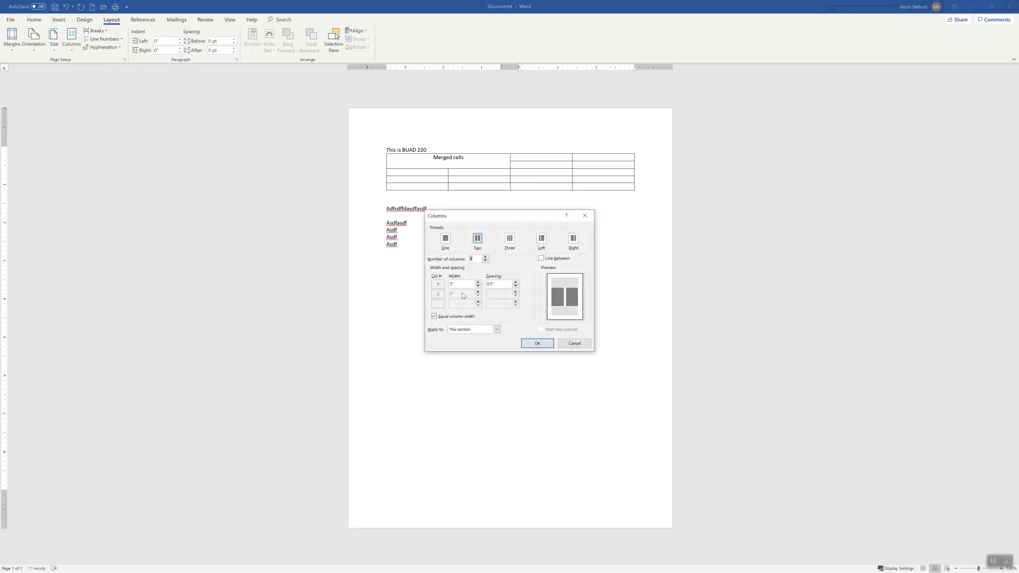
pyautogui.click(446, 242)
pyautogui.click(497, 329)
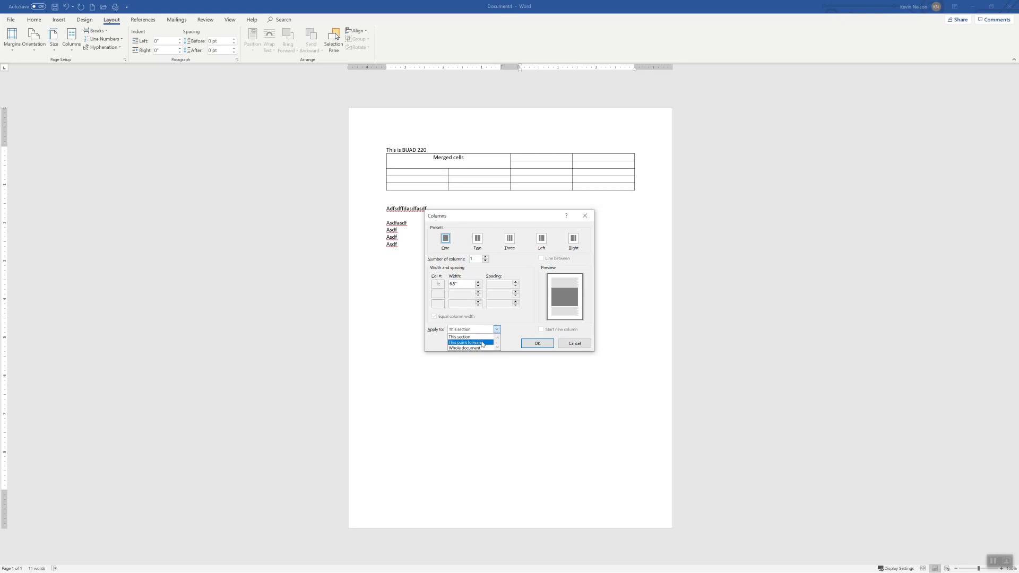
pyautogui.click(469, 342)
pyautogui.click(531, 344)
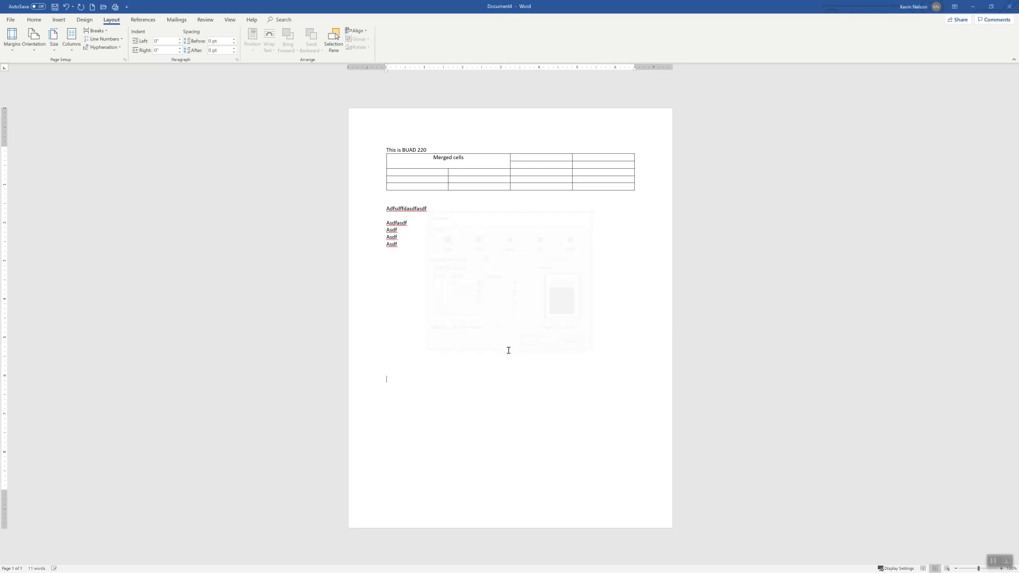
pyautogui.click(477, 330)
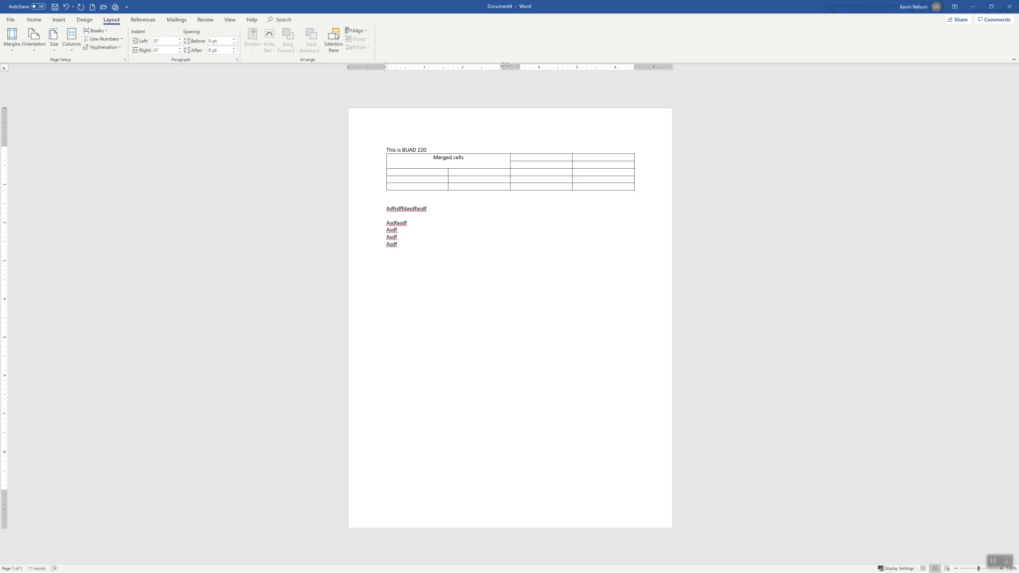
# Look through the source types offered for a new citation source, starting from the blank area below the placeholder text, without adding one
pyautogui.click(469, 195)
pyautogui.click(435, 281)
pyautogui.click(412, 426)
pyautogui.click(141, 22)
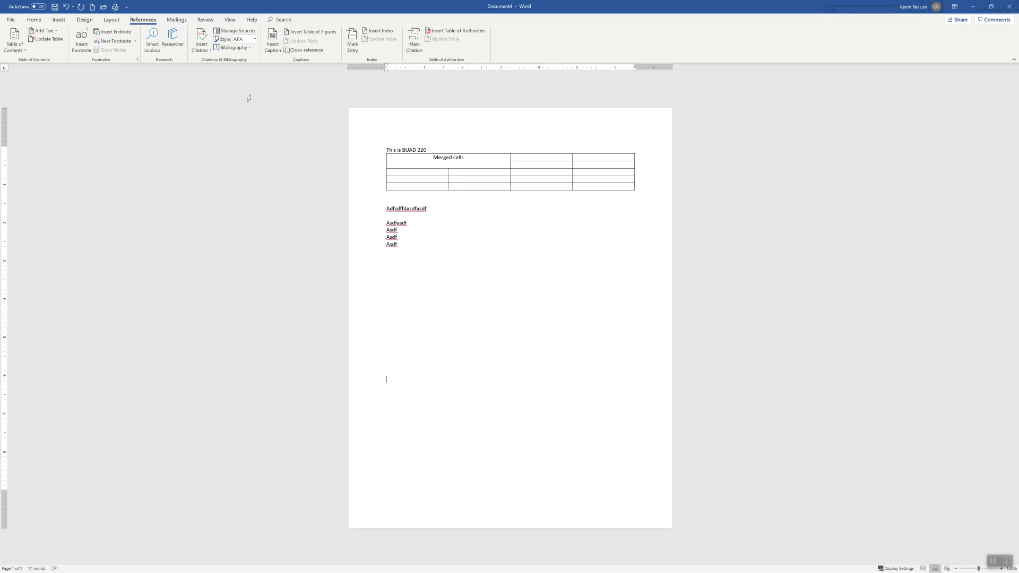
pyautogui.click(206, 51)
pyautogui.click(228, 71)
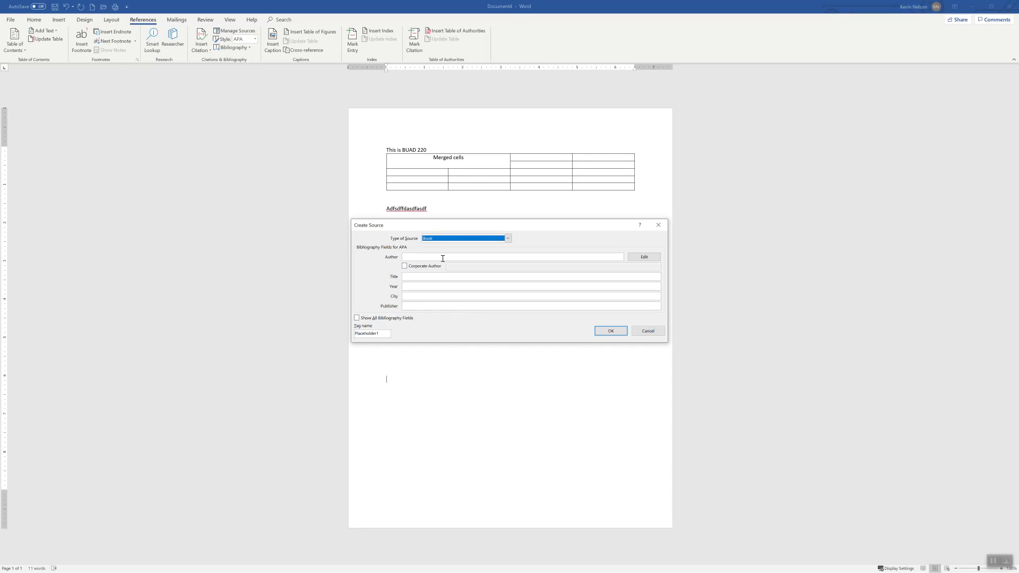
pyautogui.click(508, 238)
pyautogui.scroll(-4, 494, 256)
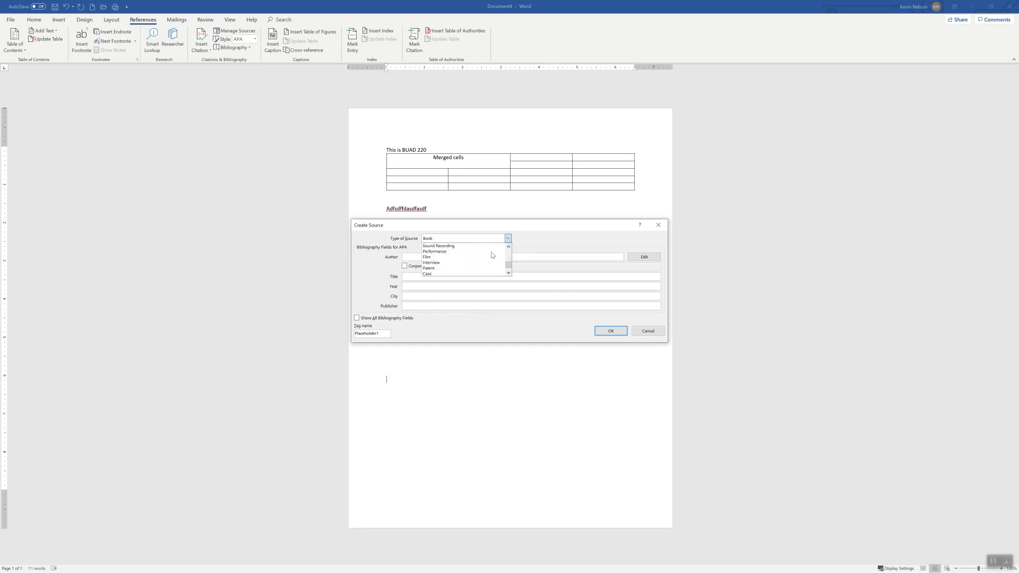
pyautogui.scroll(5, 493, 256)
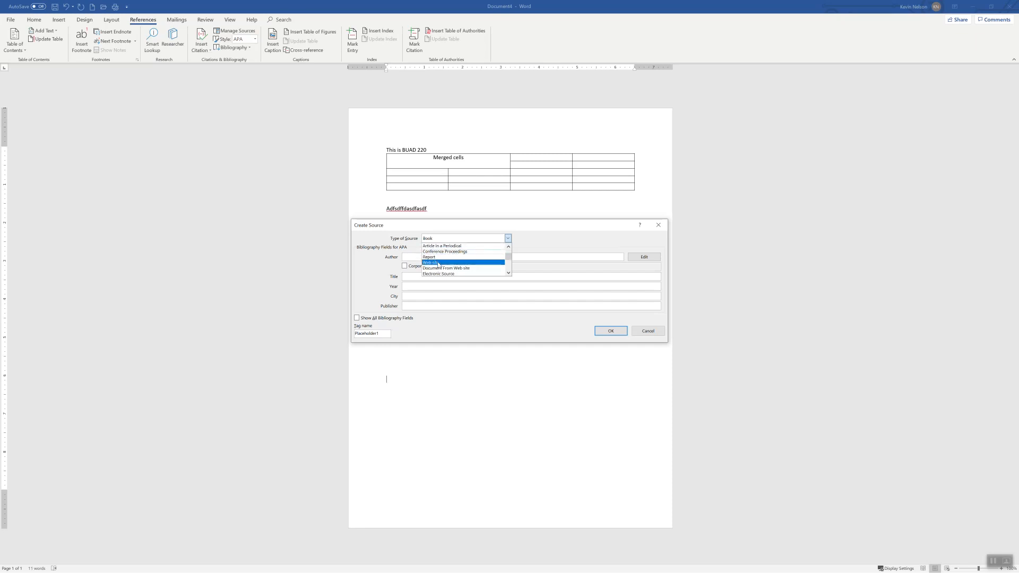
pyautogui.click(649, 331)
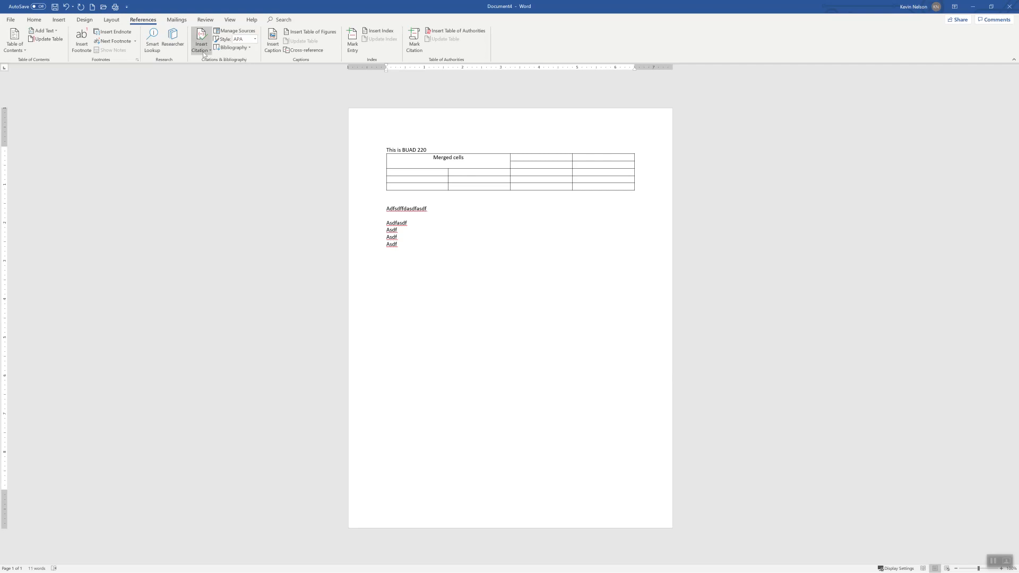
# Look over the available citation styles and built-in bibliography formats, and view the mail merge commands
pyautogui.click(255, 40)
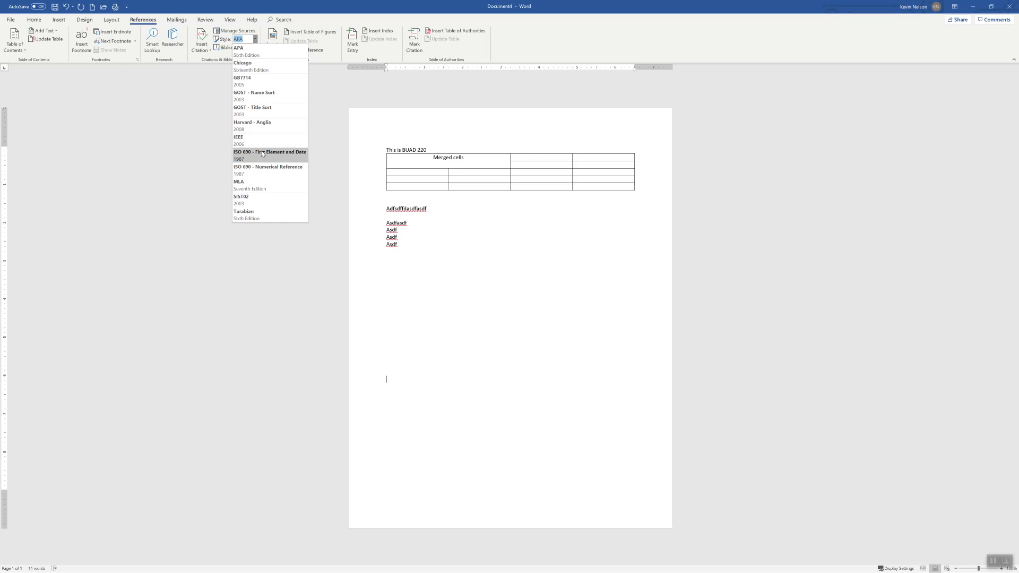
pyautogui.click(210, 145)
pyautogui.click(247, 50)
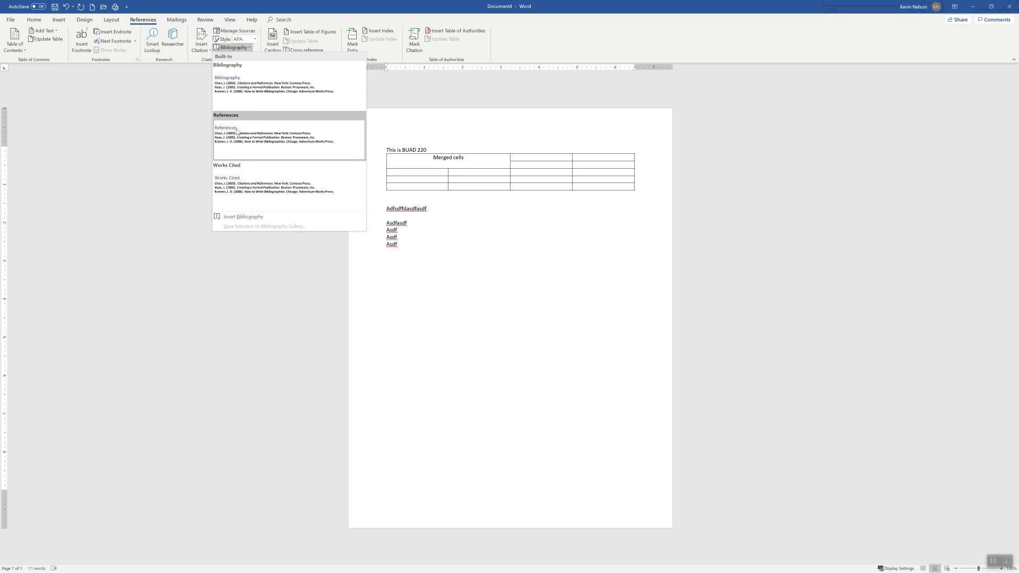
pyautogui.click(177, 163)
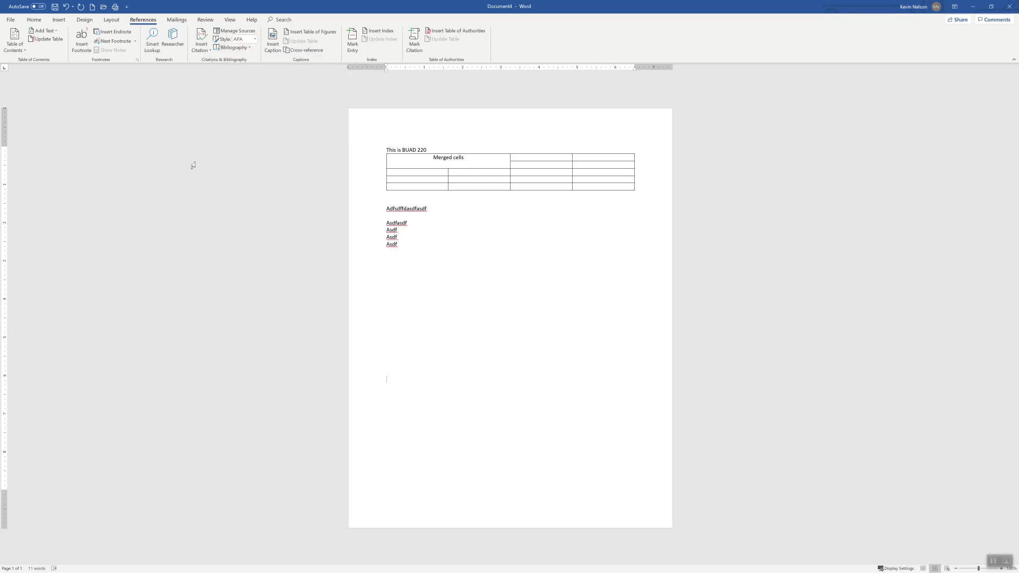
pyautogui.click(177, 21)
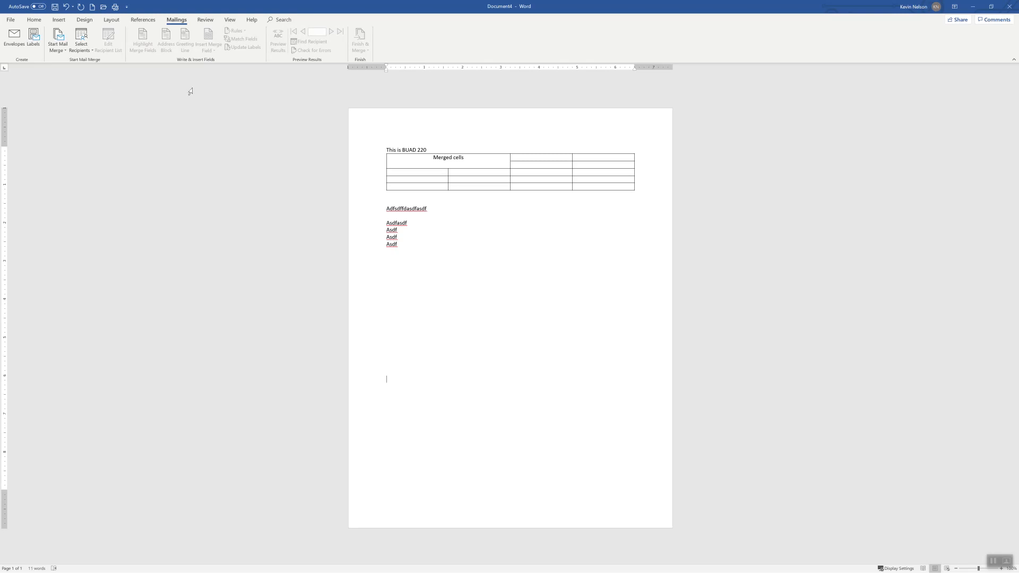
# Turn on Track Changes and change the last "Asdf" placeholder line to "Adsf"
pyautogui.click(206, 20)
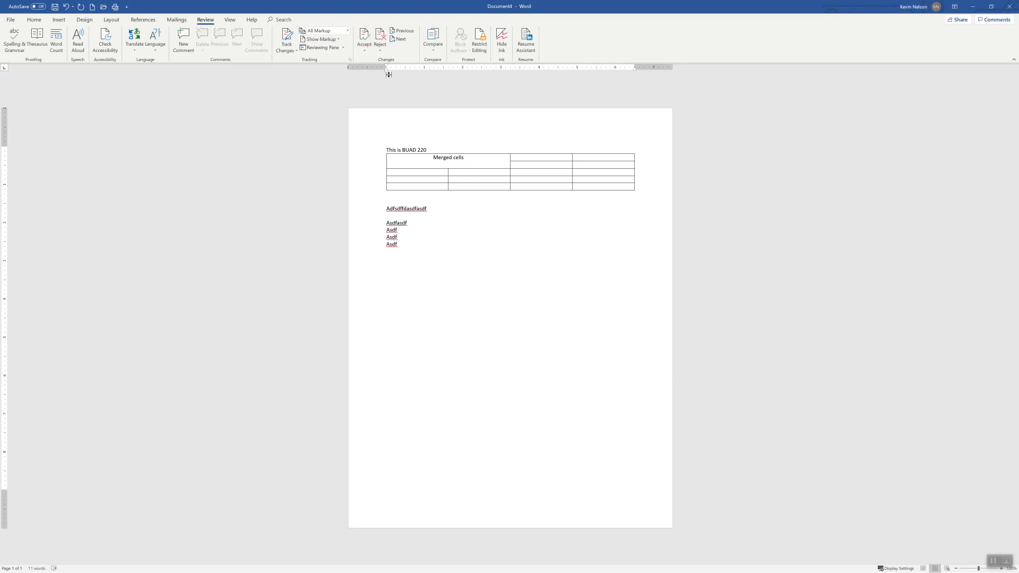
pyautogui.moveTo(404, 246); pyautogui.dragTo(387, 245)
pyautogui.click(296, 50)
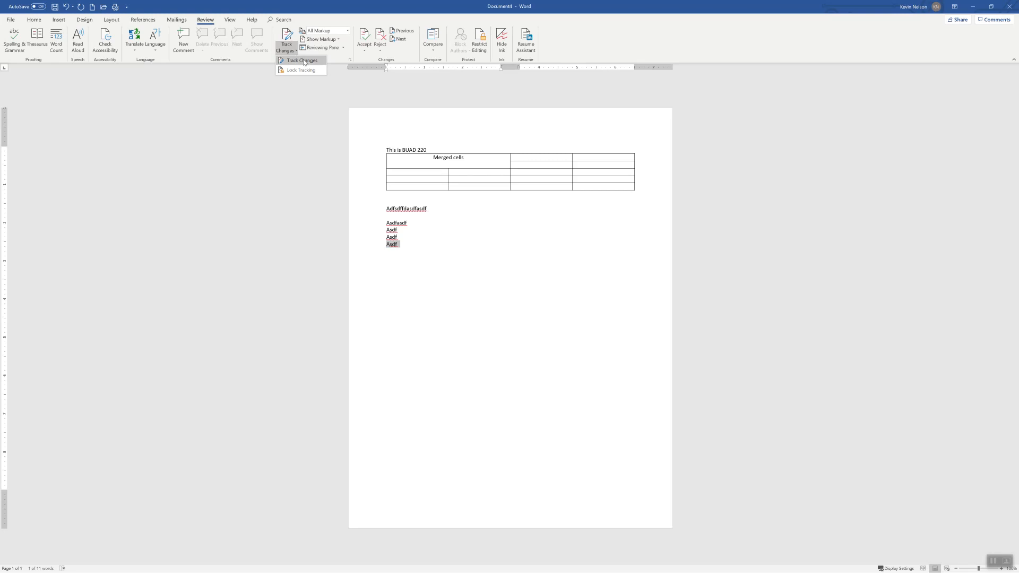
pyautogui.click(300, 60)
pyautogui.click(401, 243)
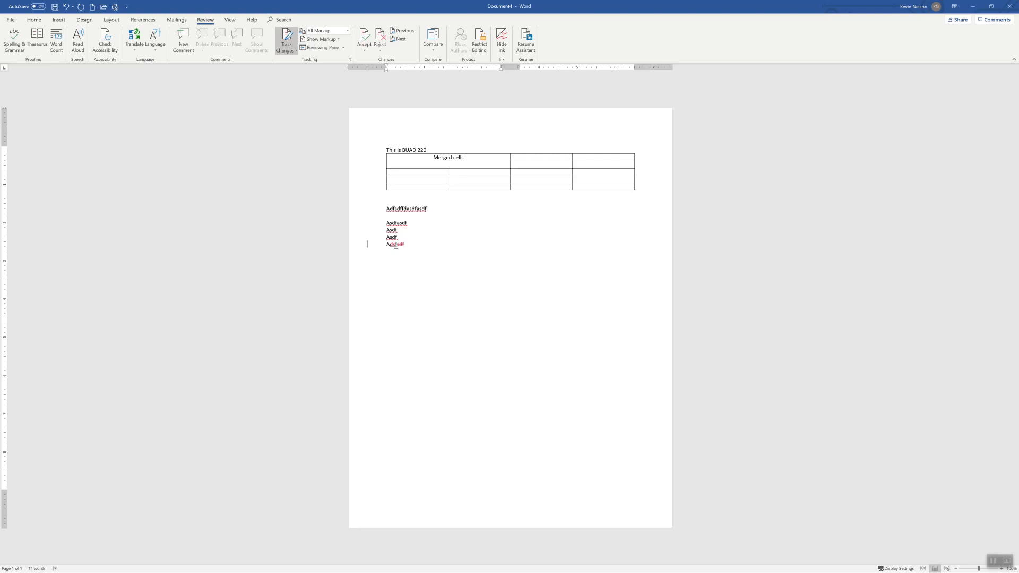
# Accept the tracked insertion and the tracked deletion in the last placeholder line
pyautogui.rightClick(393, 244)
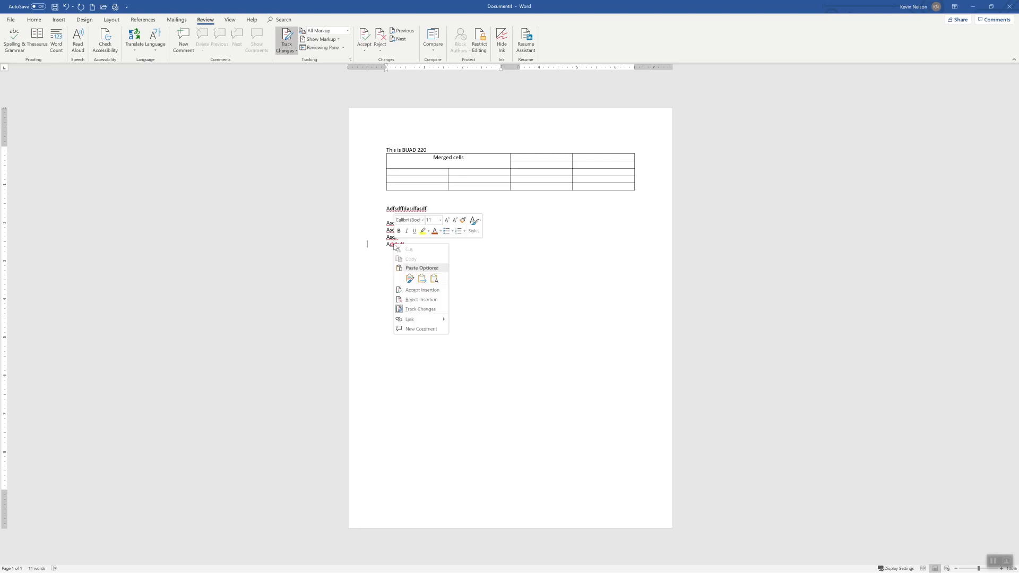
pyautogui.click(424, 290)
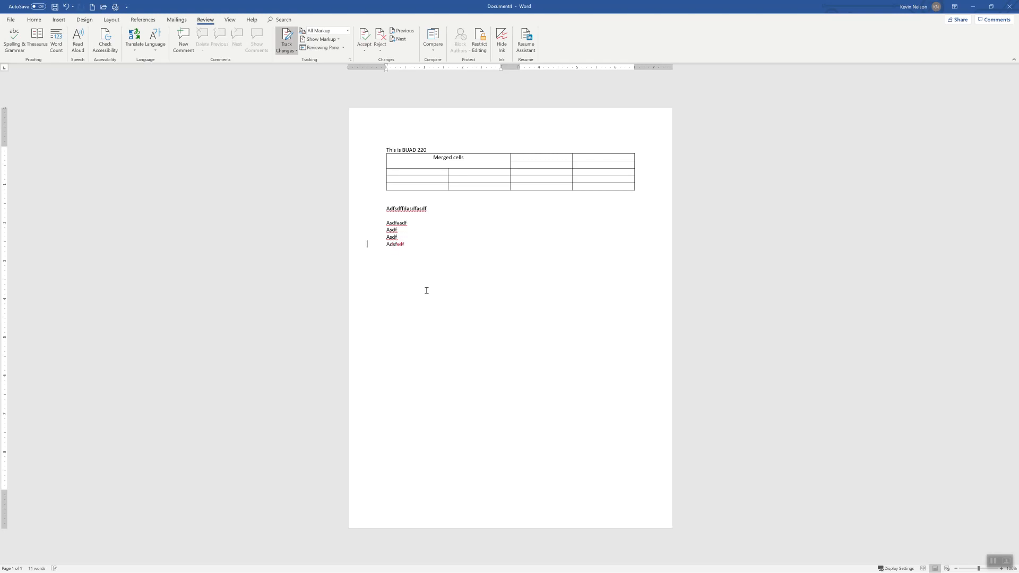
pyautogui.rightClick(402, 244)
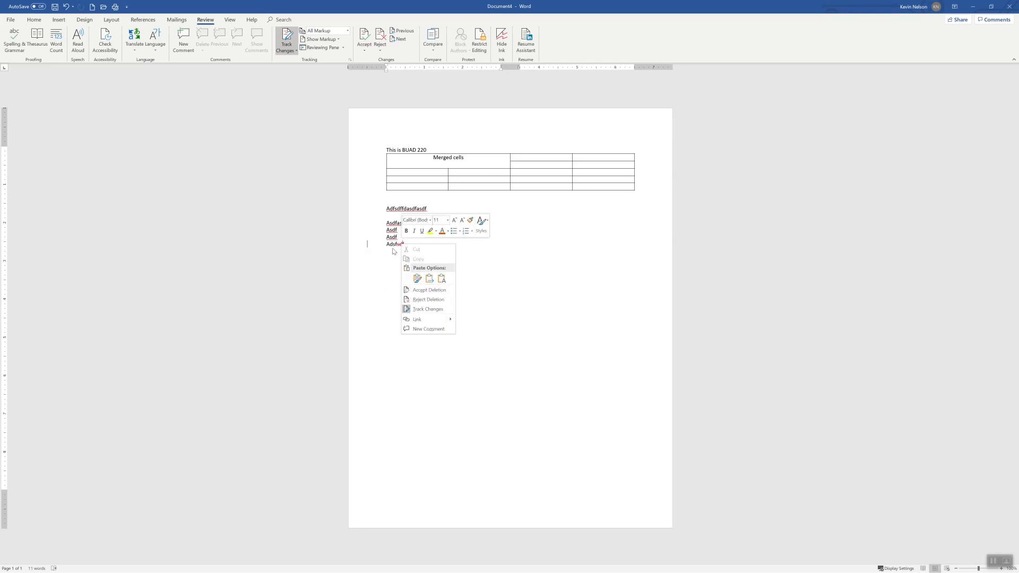
pyautogui.click(429, 291)
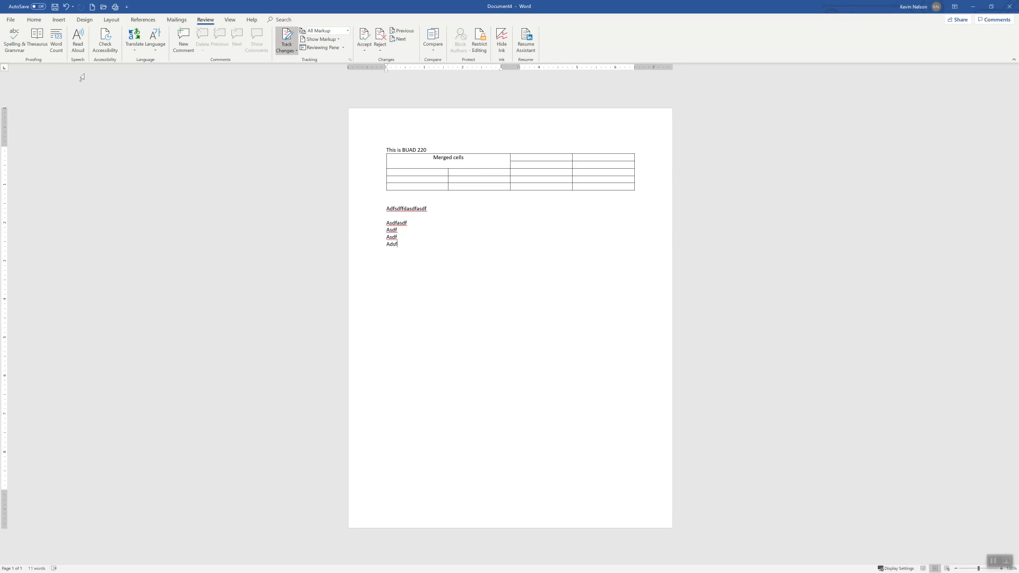
# Browse the online templates in the Resumes and Cover Letters category, and return to the document's basic formatting commands
pyautogui.click(10, 21)
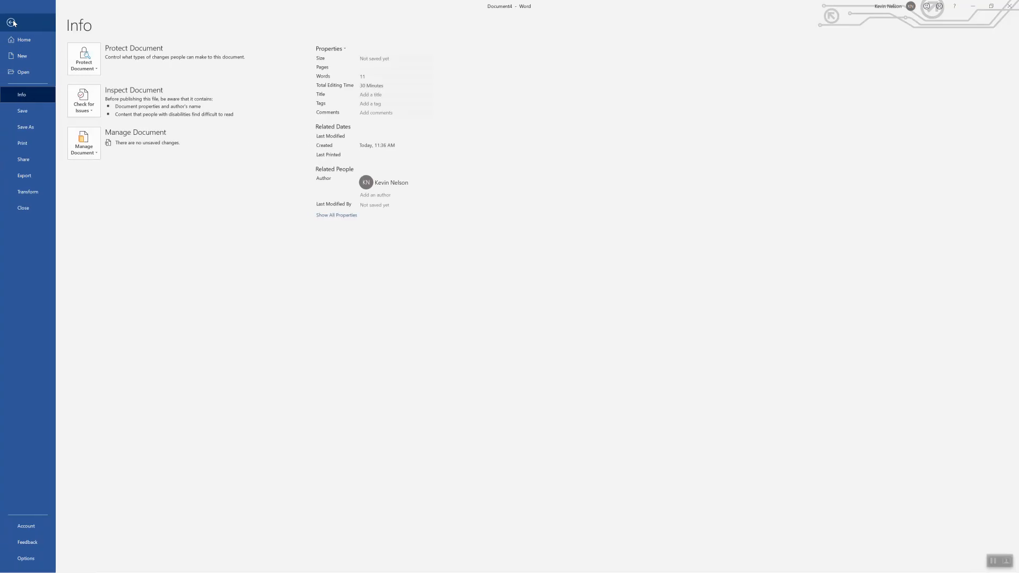
pyautogui.click(25, 61)
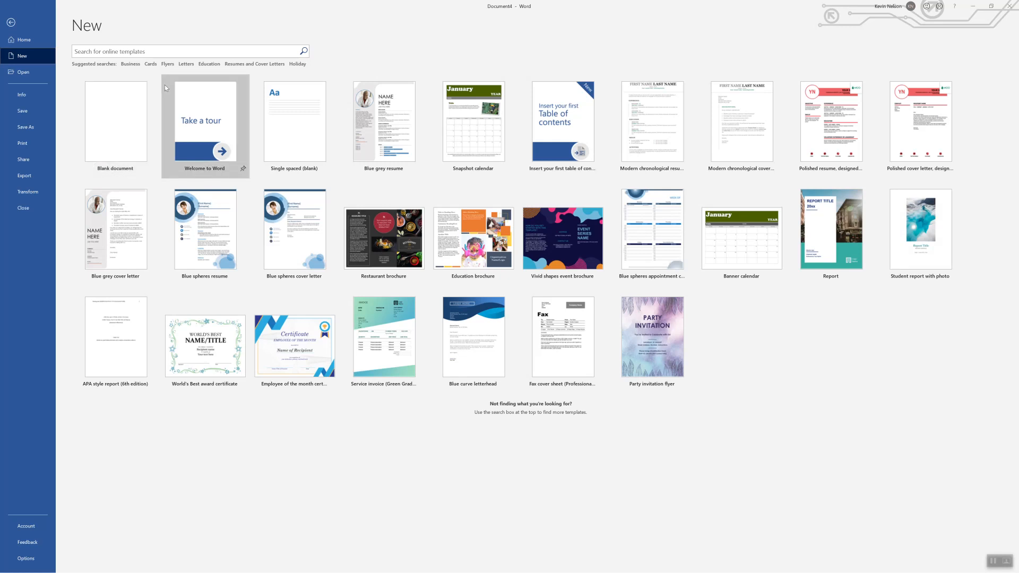
pyautogui.click(240, 64)
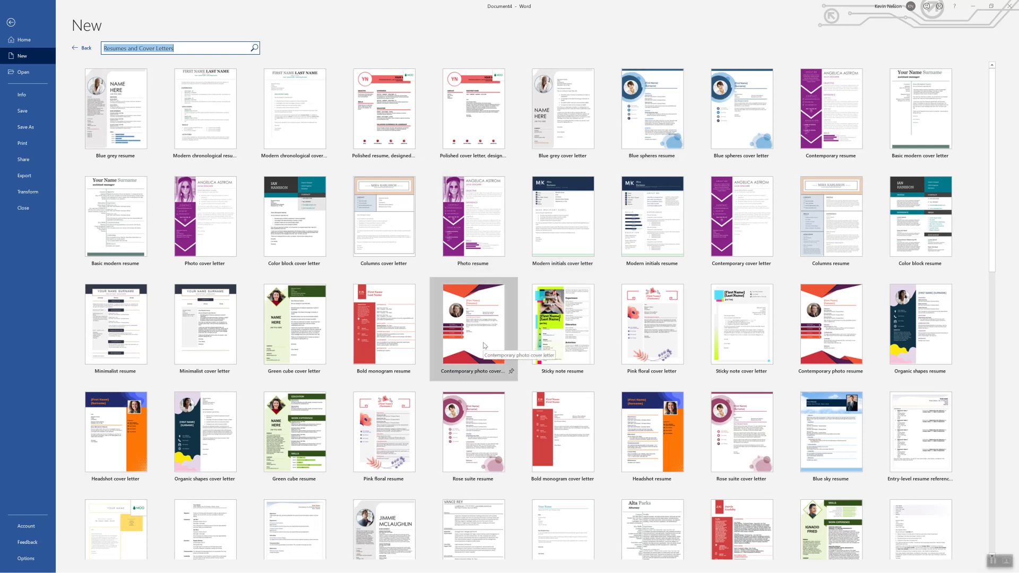
pyautogui.scroll(-8, 483, 344)
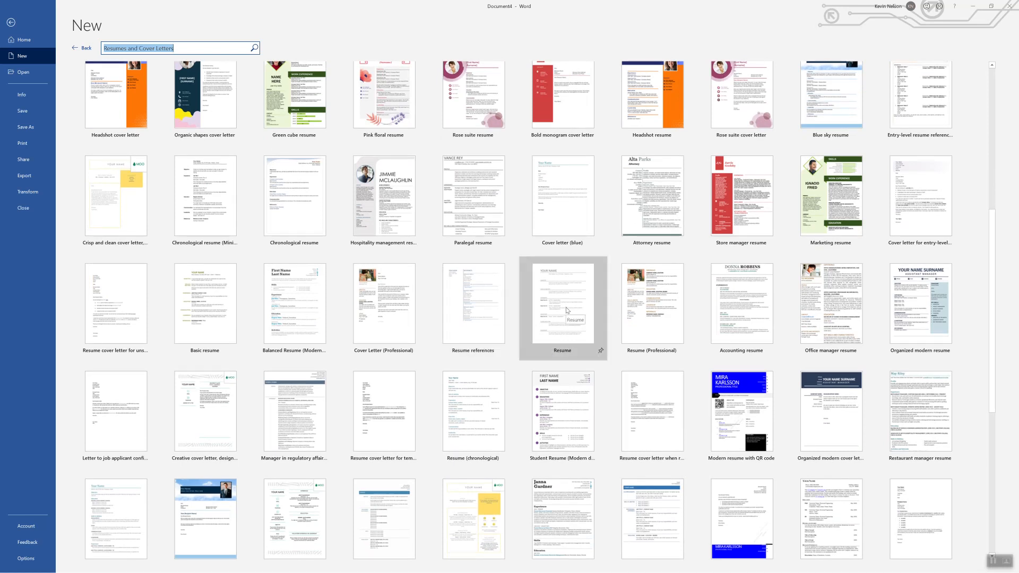
pyautogui.scroll(-5, 567, 311)
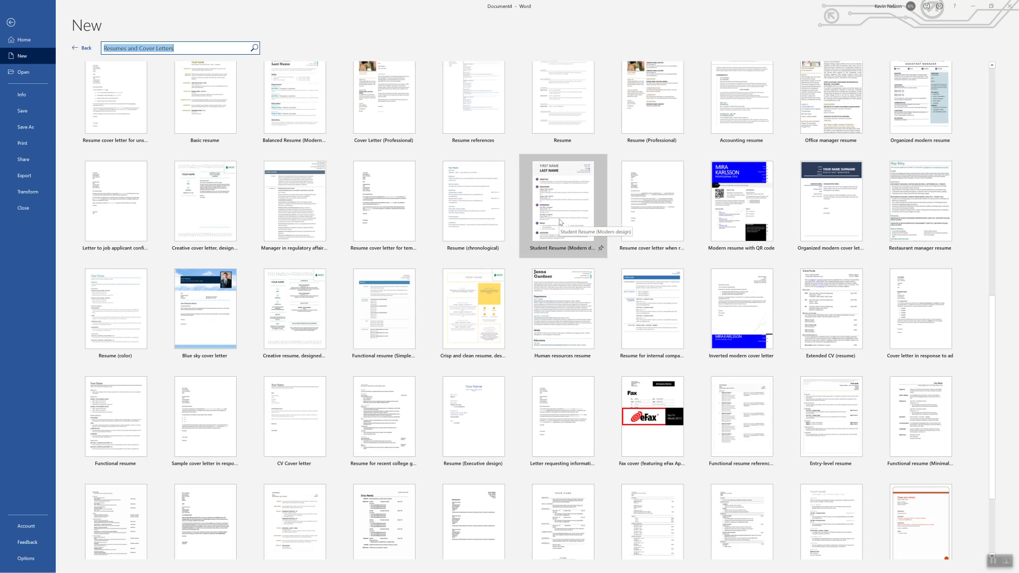
pyautogui.scroll(-3, 560, 222)
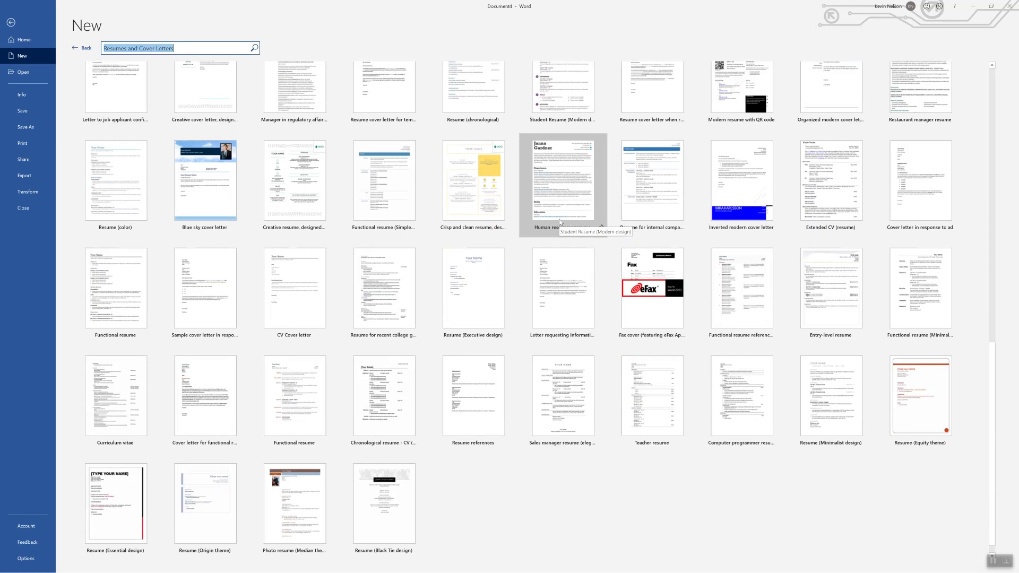
pyautogui.scroll(8, 560, 222)
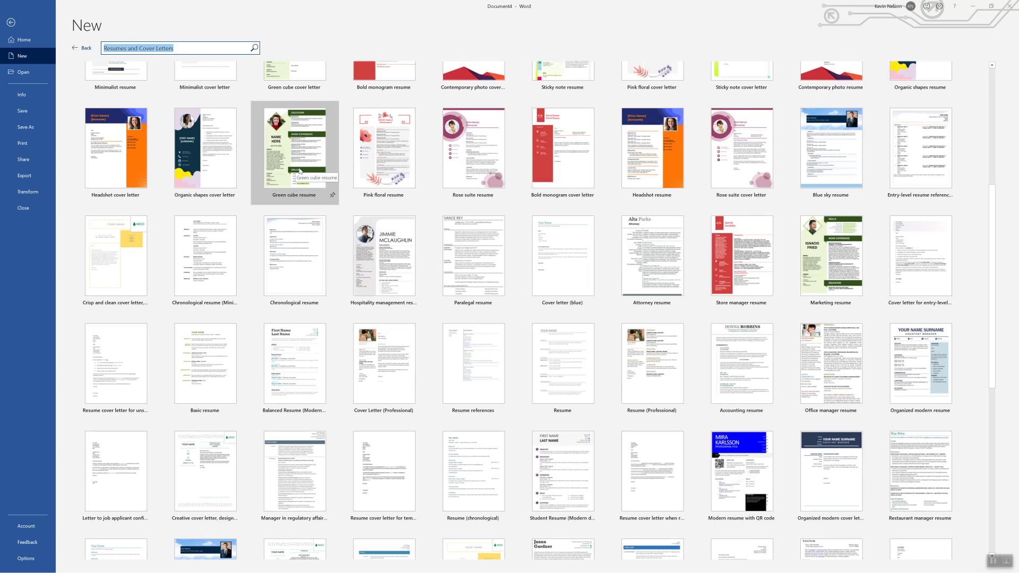
pyautogui.click(81, 48)
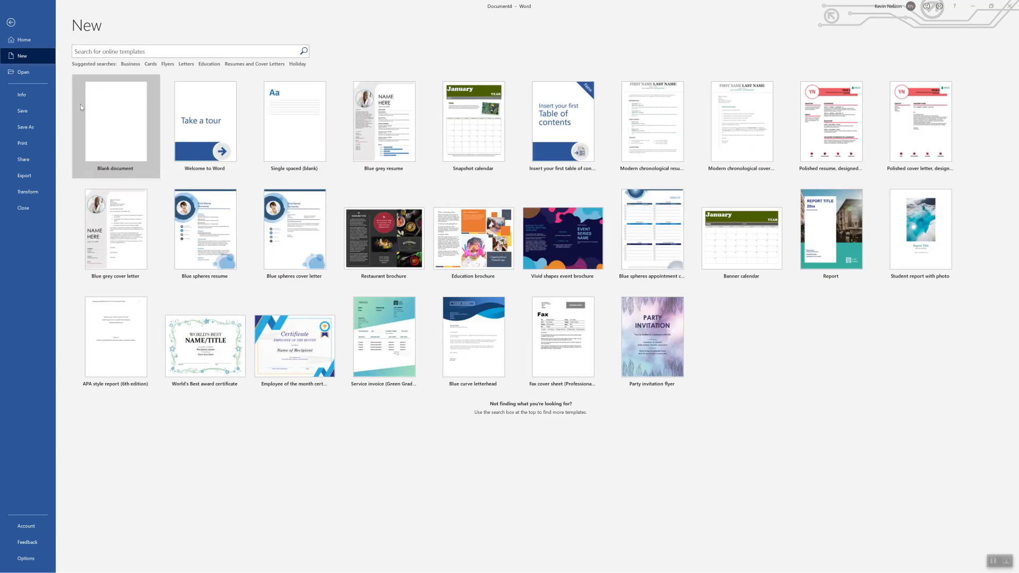
pyautogui.click(10, 23)
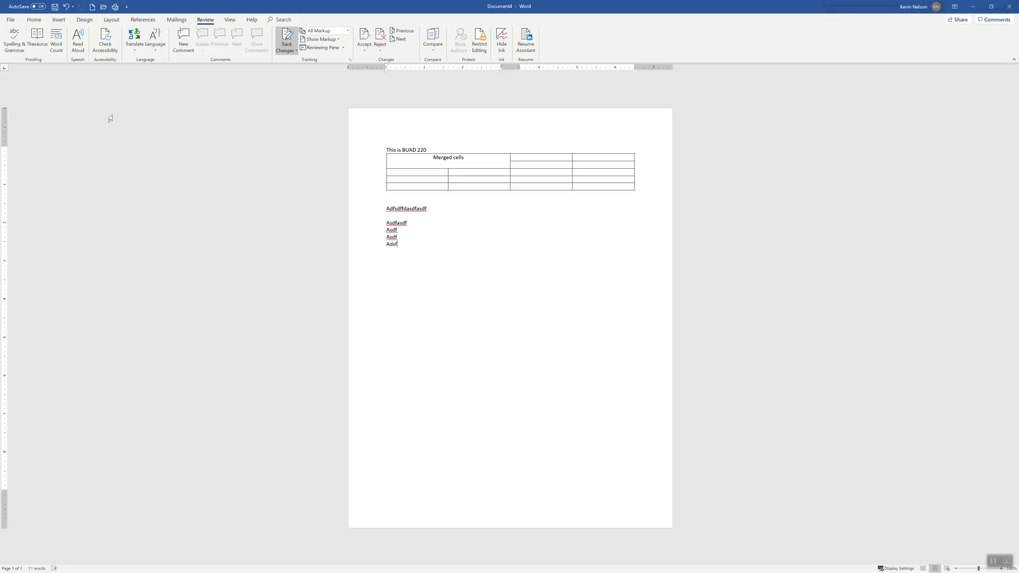
pyautogui.click(34, 20)
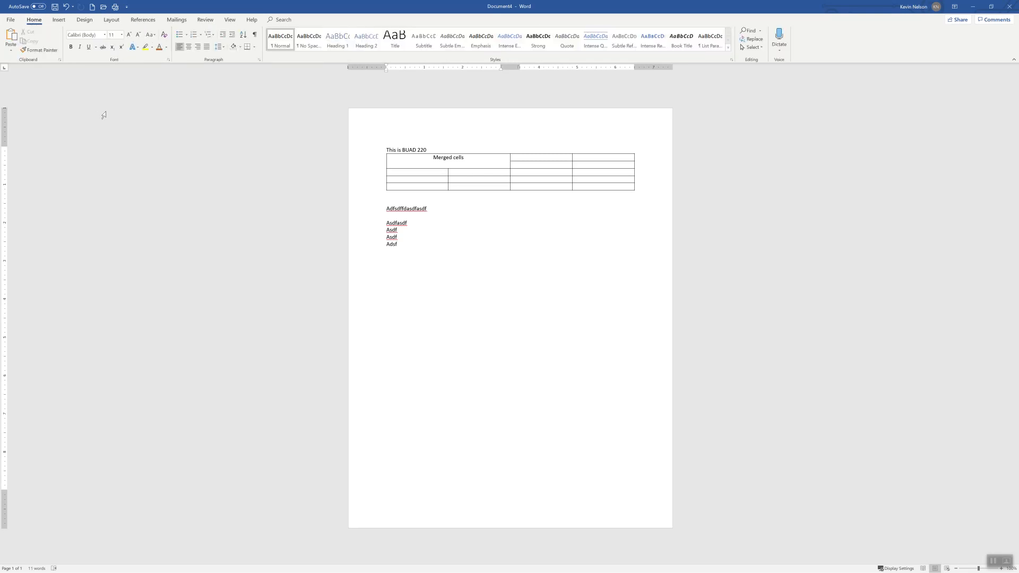